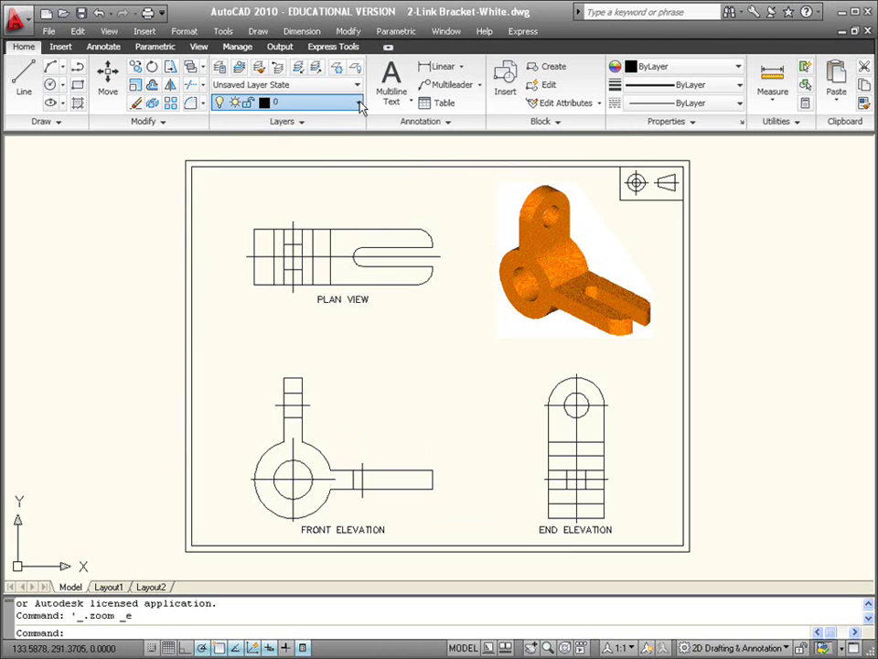
{"action": "left_click", "coordinate": [359, 103]}
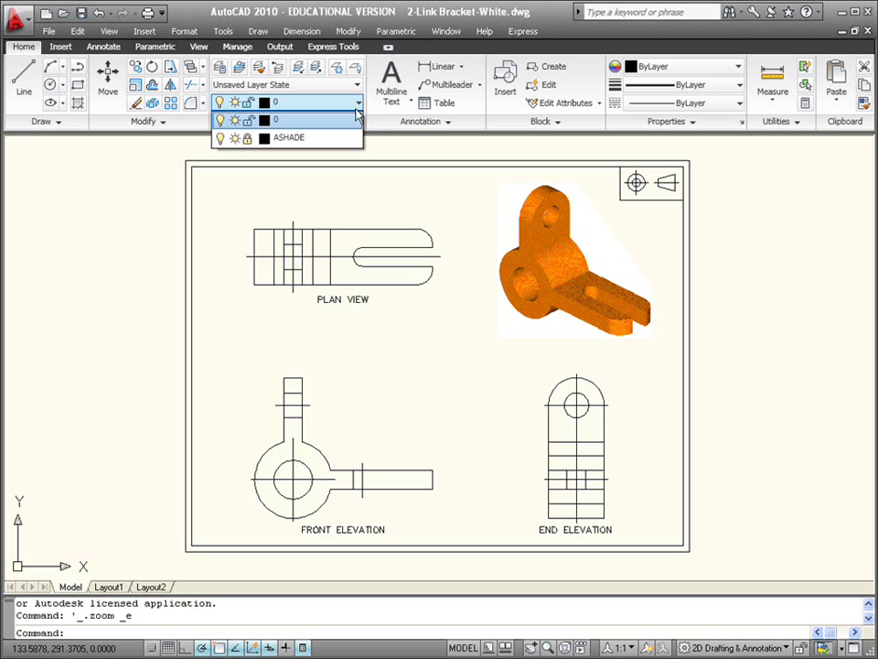
{"action": "left_click", "coordinate": [411, 148]}
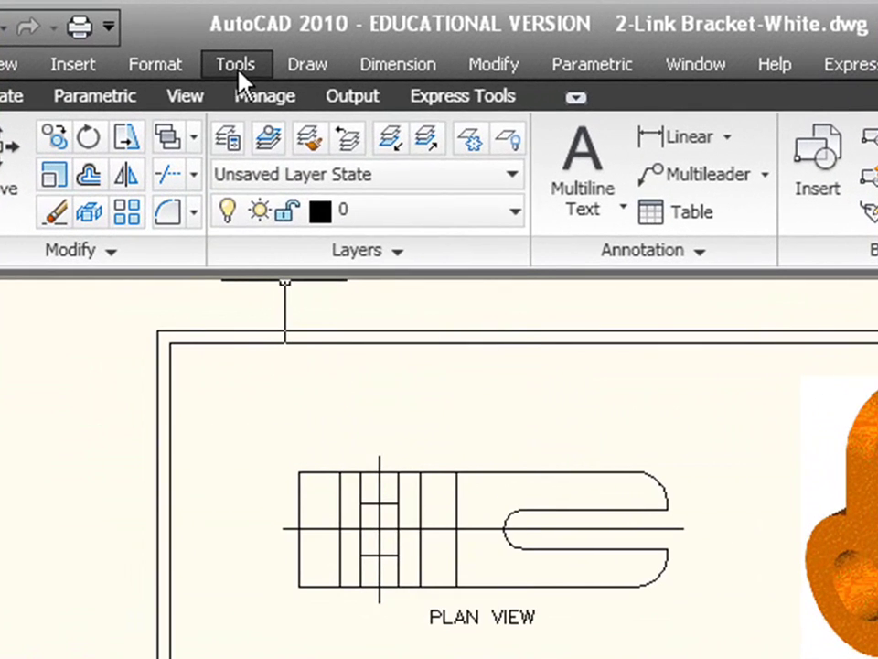
{"action": "left_click", "coordinate": [225, 42]}
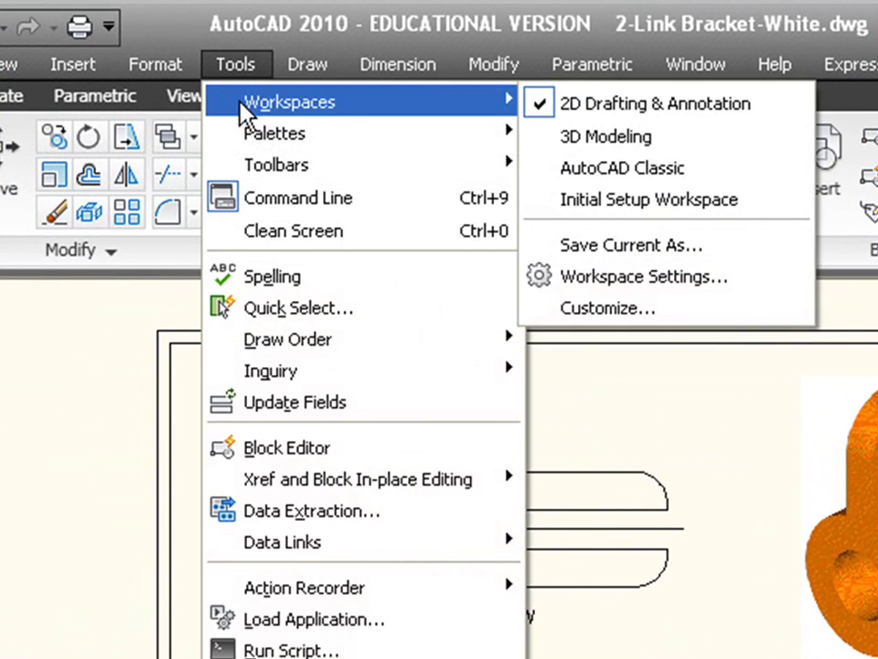
{"action": "mouse_move", "coordinate": [279, 140]}
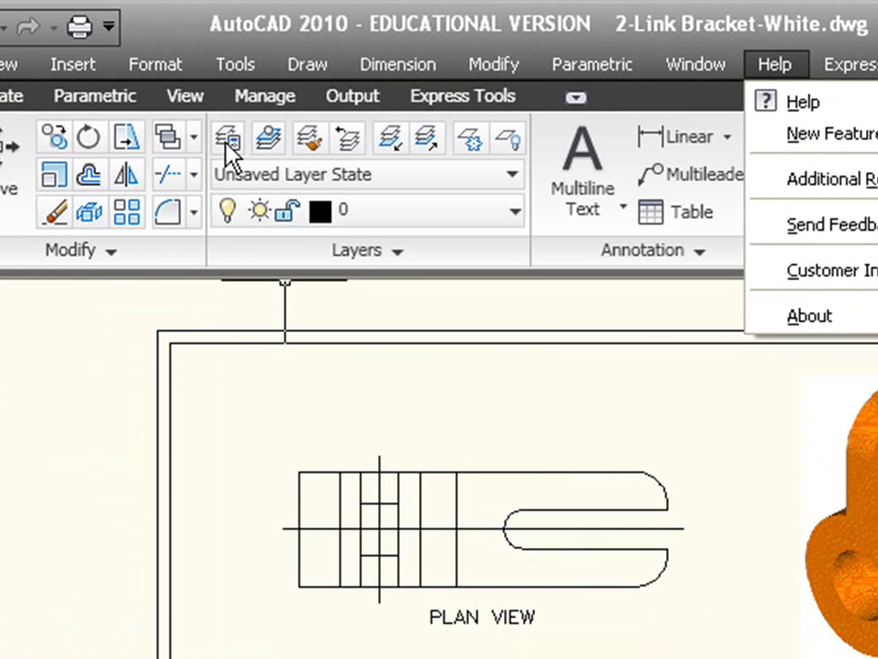
{"action": "left_click", "coordinate": [29, 369]}
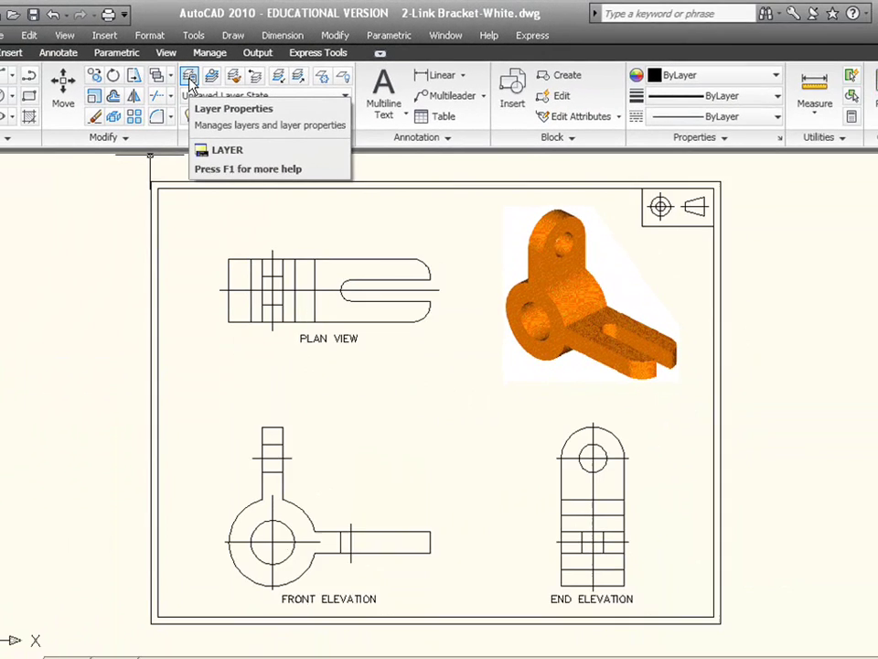
Step: Open the Layer Properties Manager and create a new layer named BORDER
{"action": "left_click", "coordinate": [228, 143]}
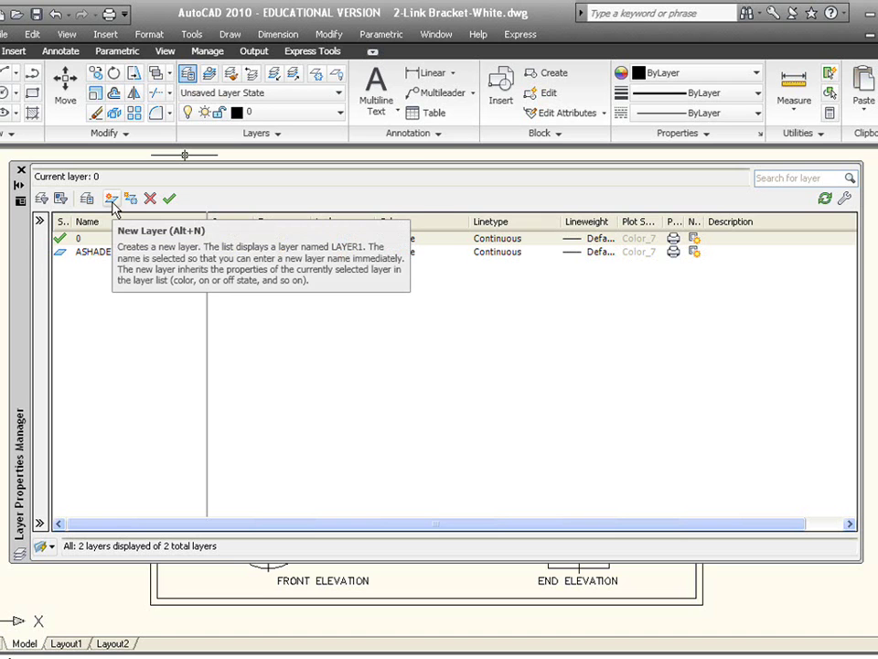
{"action": "left_click", "coordinate": [40, 222]}
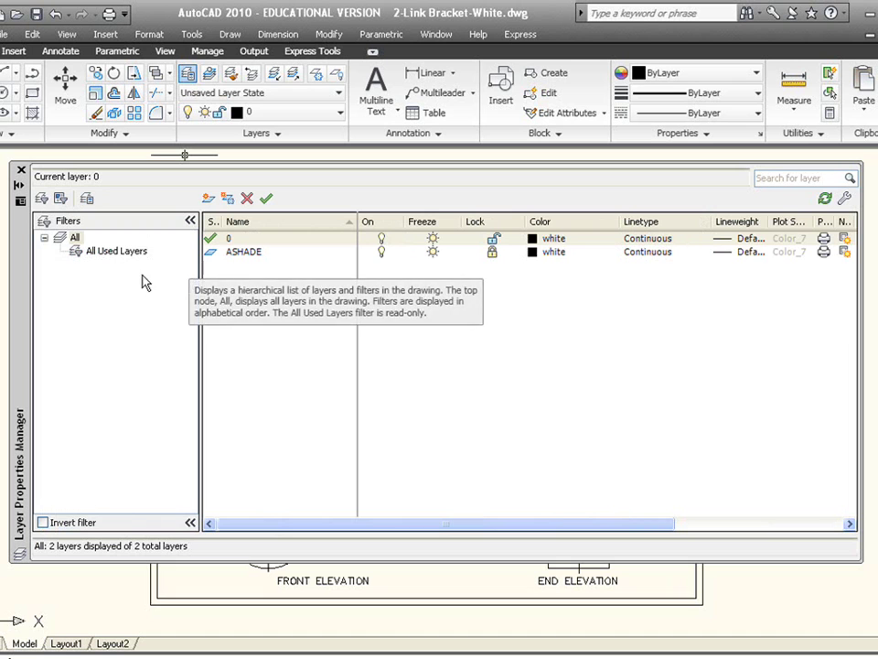
{"action": "left_click", "coordinate": [190, 222]}
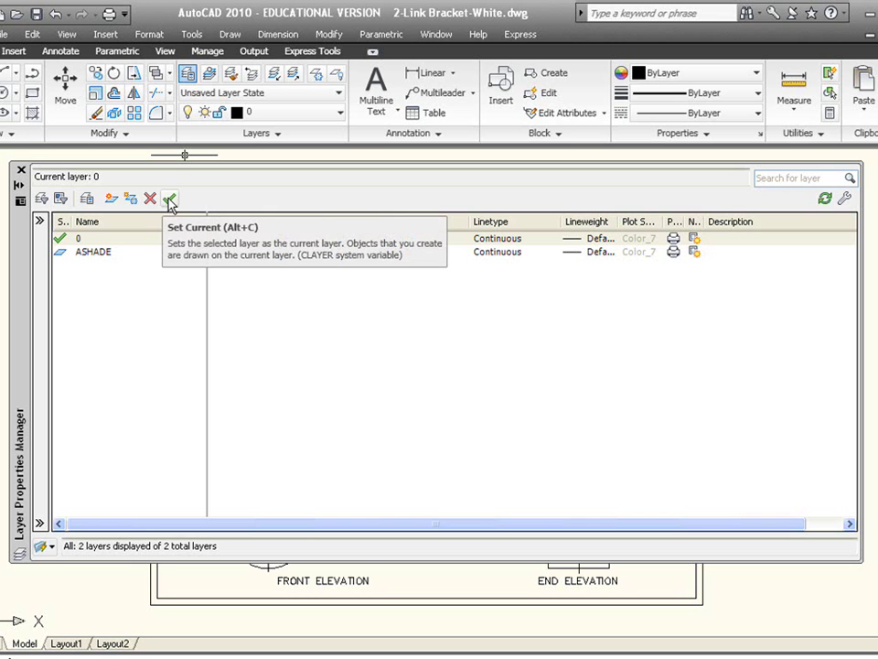
{"action": "left_click", "coordinate": [111, 199]}
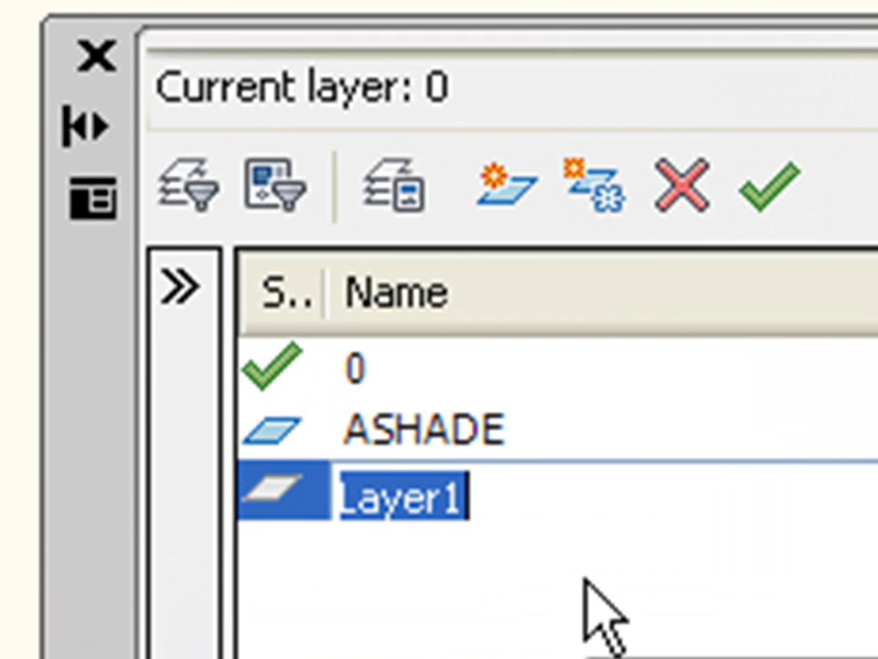
{"action": "type", "text": "BORDER"}
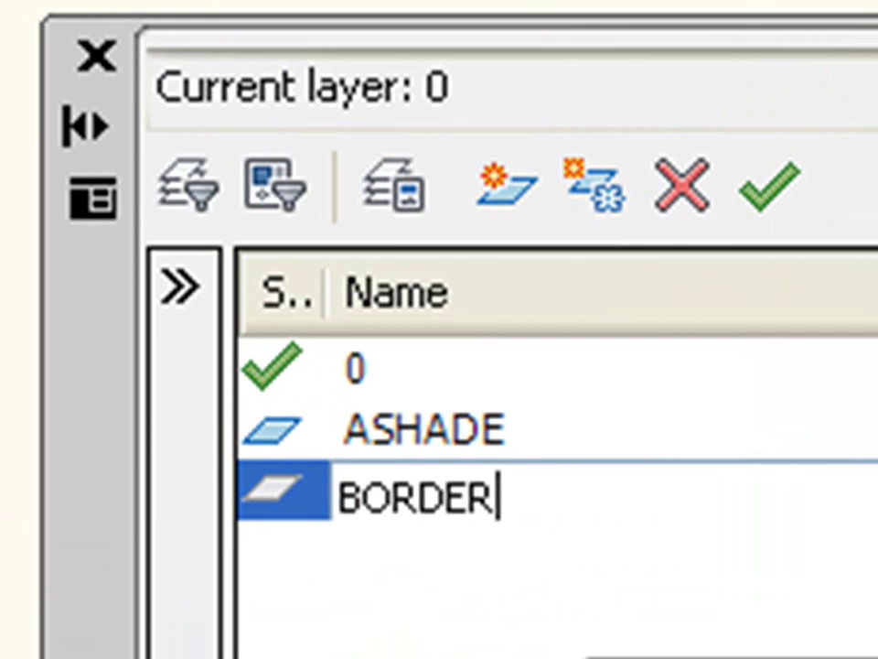
{"action": "key", "text": "Return"}
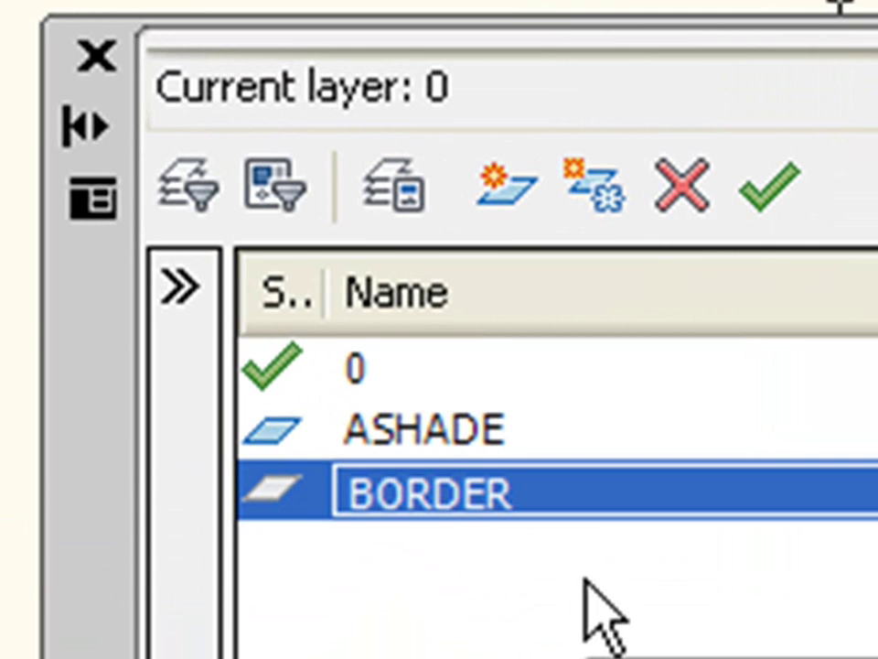
Step: Create two more layers named BRACKET and CENTRE LINE
{"action": "key", "text": "alt+n"}
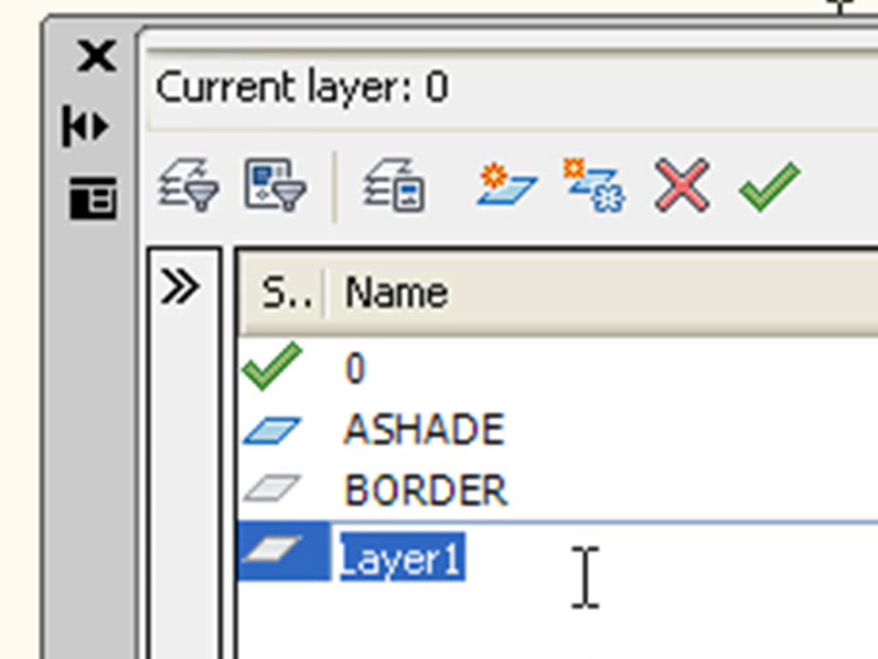
{"action": "type", "text": "BRACKET"}
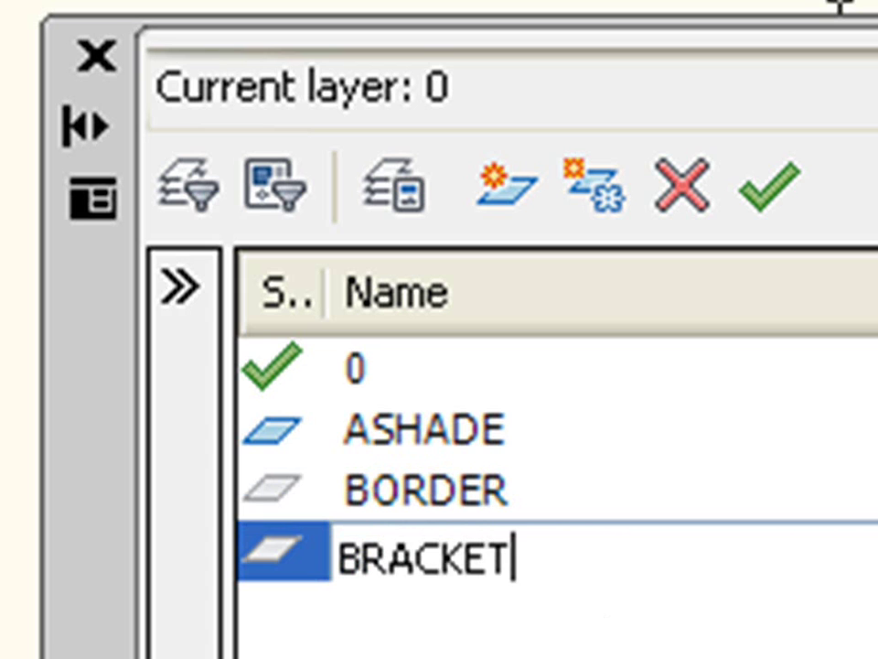
{"action": "key", "text": "alt+n"}
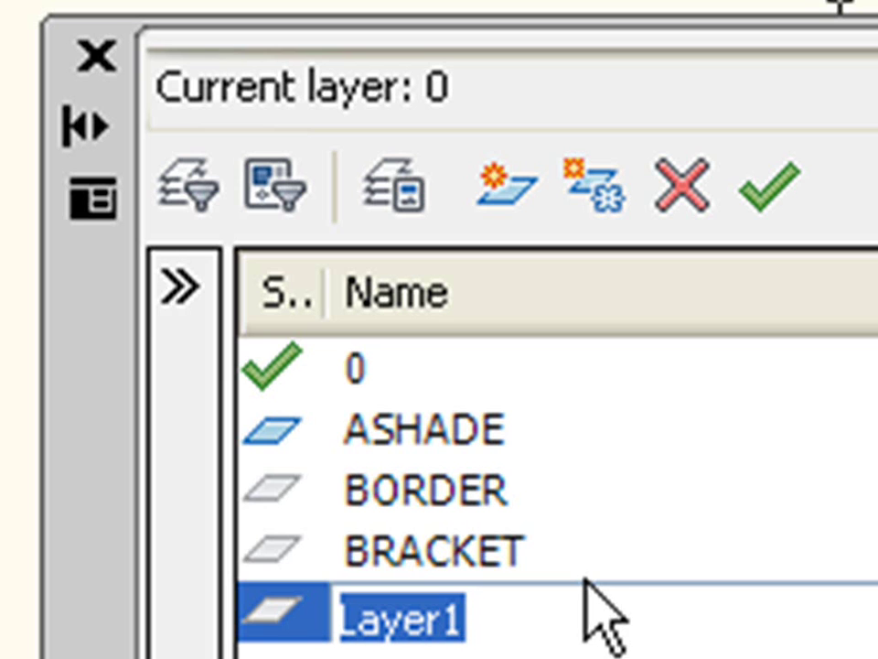
{"action": "type", "text": "CENT"}
{"action": "type", "text": "RE LINE"}
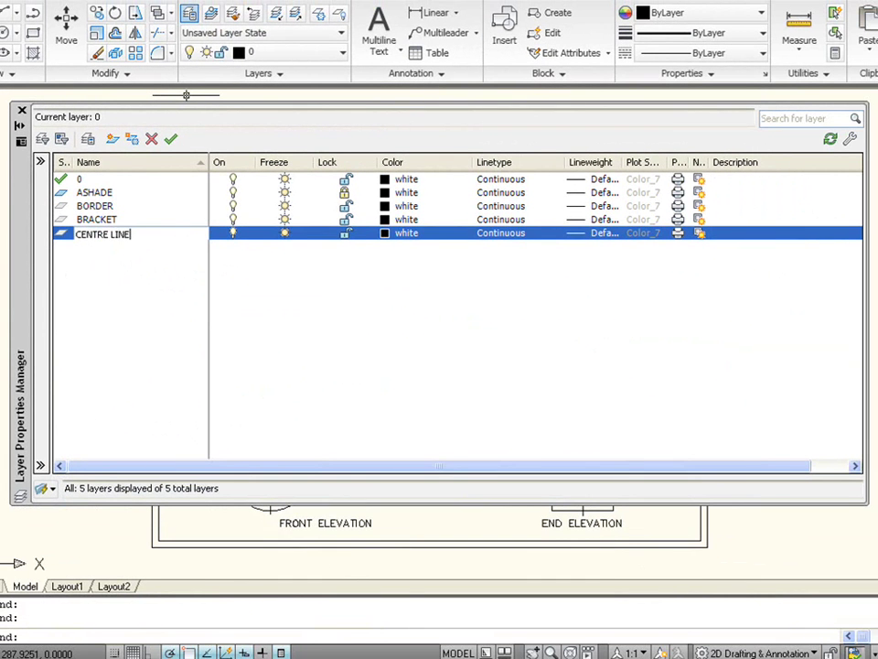
Step: Add three further layers named HIDDEN, TEXT and THIRD ANGLE to the drawing
{"action": "key", "text": "alt+n"}
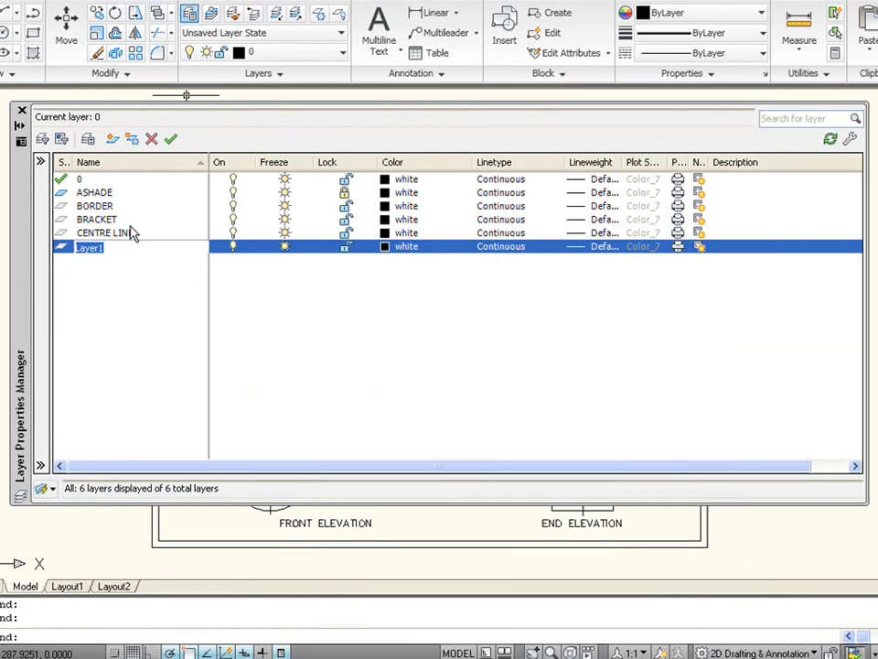
{"action": "type", "text": "HIDDEN"}
{"action": "key", "text": "alt+n"}
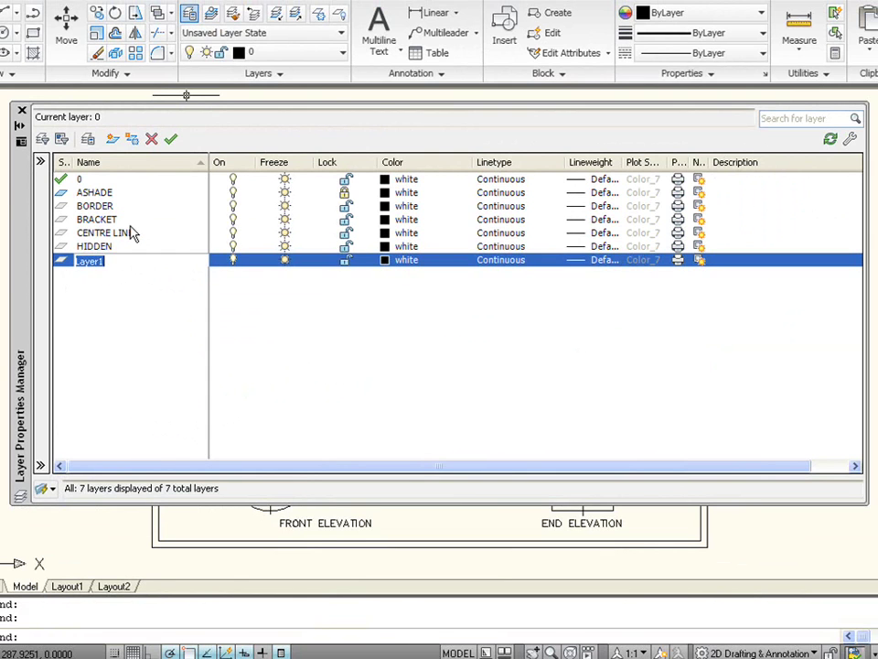
{"action": "type", "text": "TEXT"}
{"action": "key", "text": "alt+n"}
{"action": "type", "text": "THIRD ANGLE"}
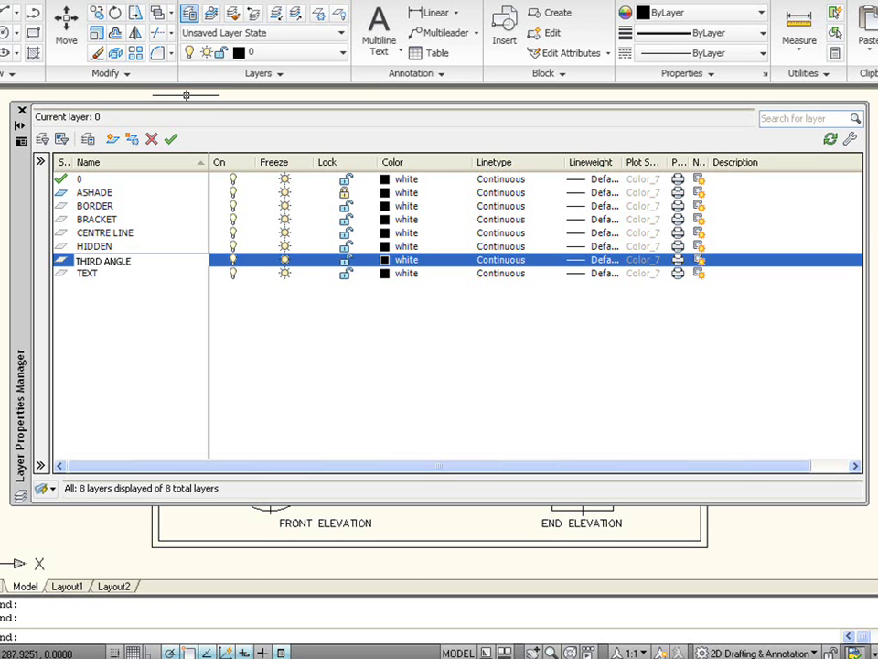
{"action": "key", "text": "Return"}
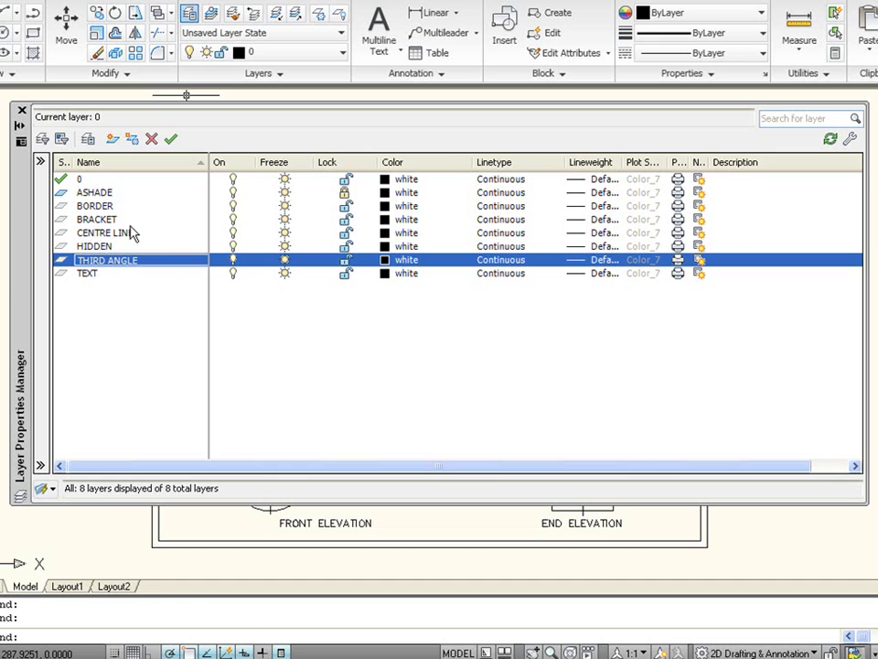
Step: Select the BORDER layer and open its color selection
{"action": "left_click", "coordinate": [119, 234]}
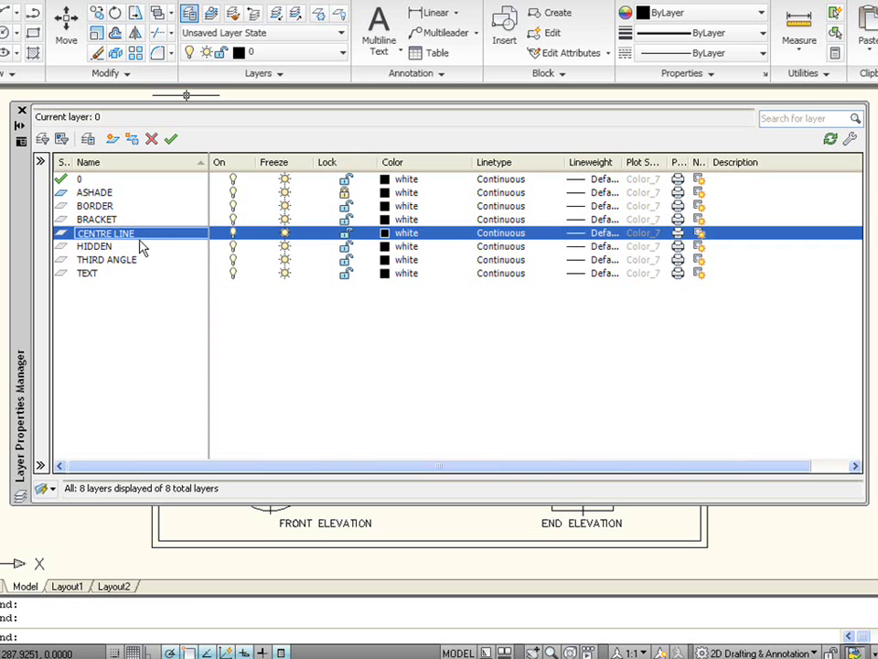
{"action": "left_click", "coordinate": [112, 221]}
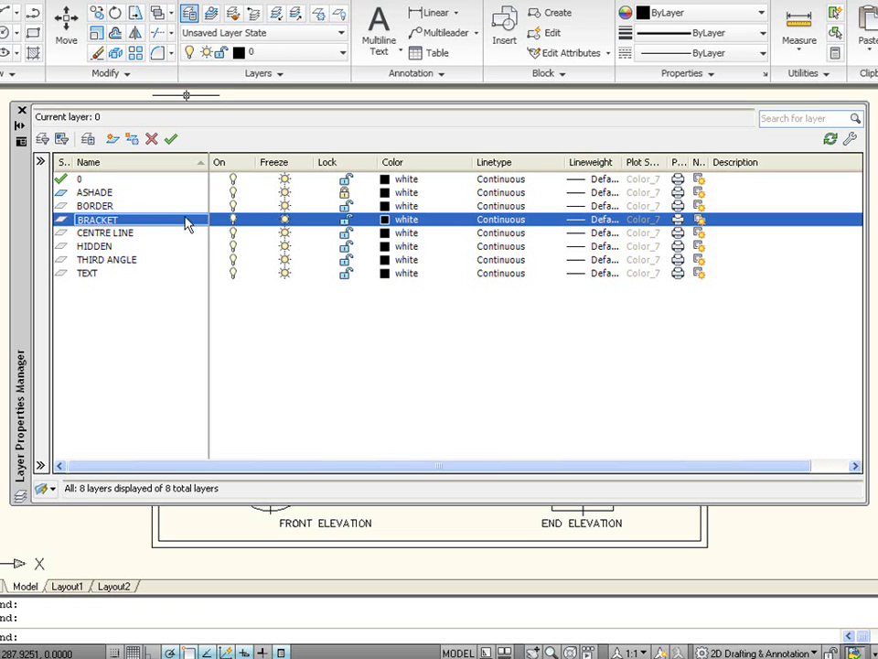
{"action": "left_click", "coordinate": [102, 206]}
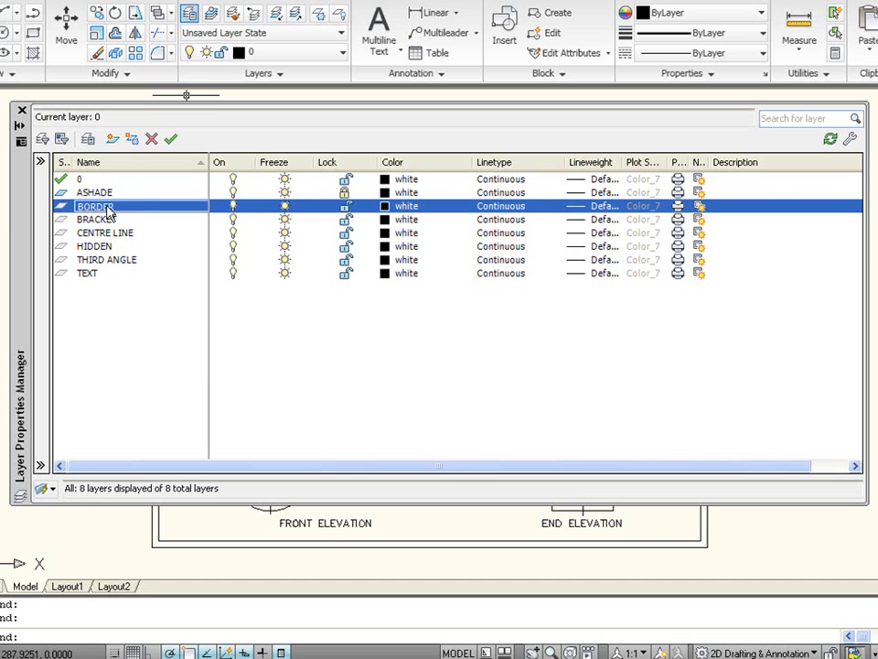
{"action": "left_click", "coordinate": [405, 207]}
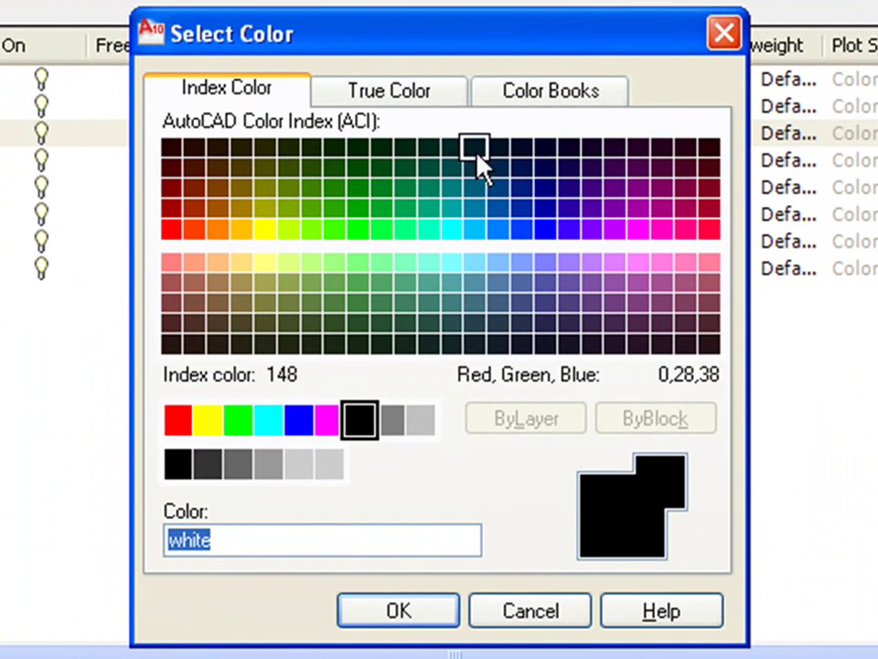
Step: Try PANTONE 875 C from the PANTONE(R) metallic coated color book and true color 33,186,99 for the BORDER layer
{"action": "left_click", "coordinate": [540, 99]}
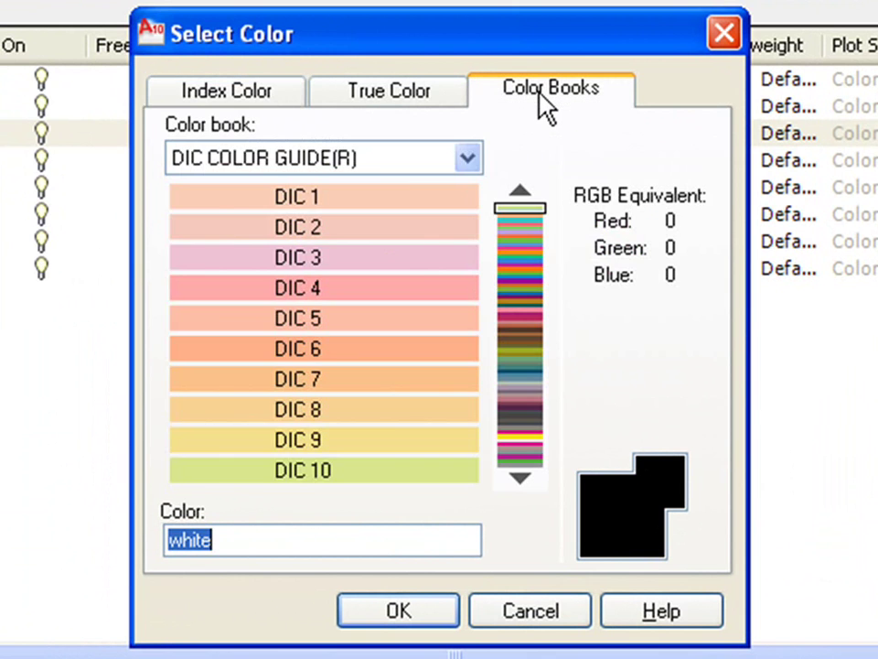
{"action": "left_click", "coordinate": [467, 159]}
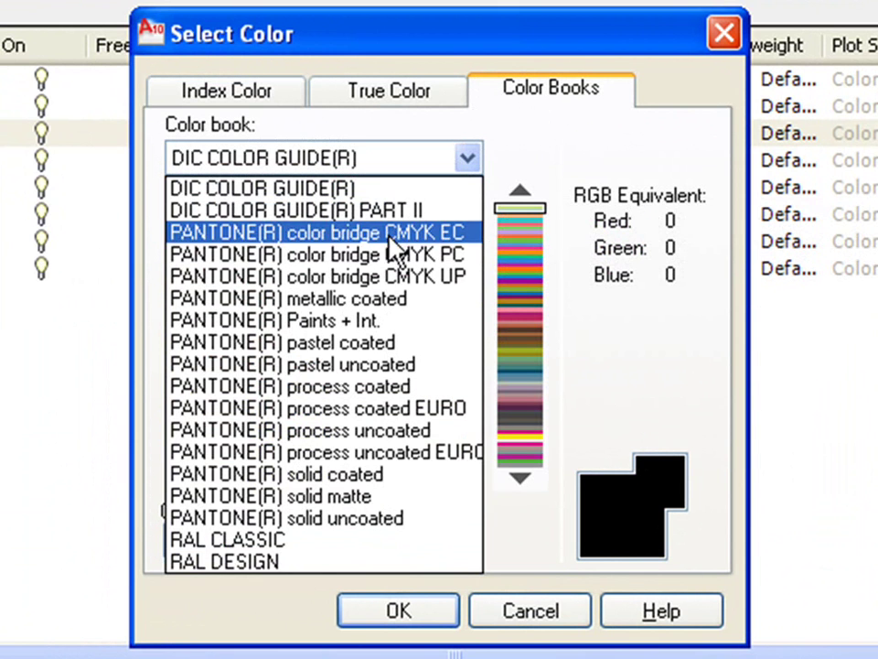
{"action": "left_click", "coordinate": [393, 299]}
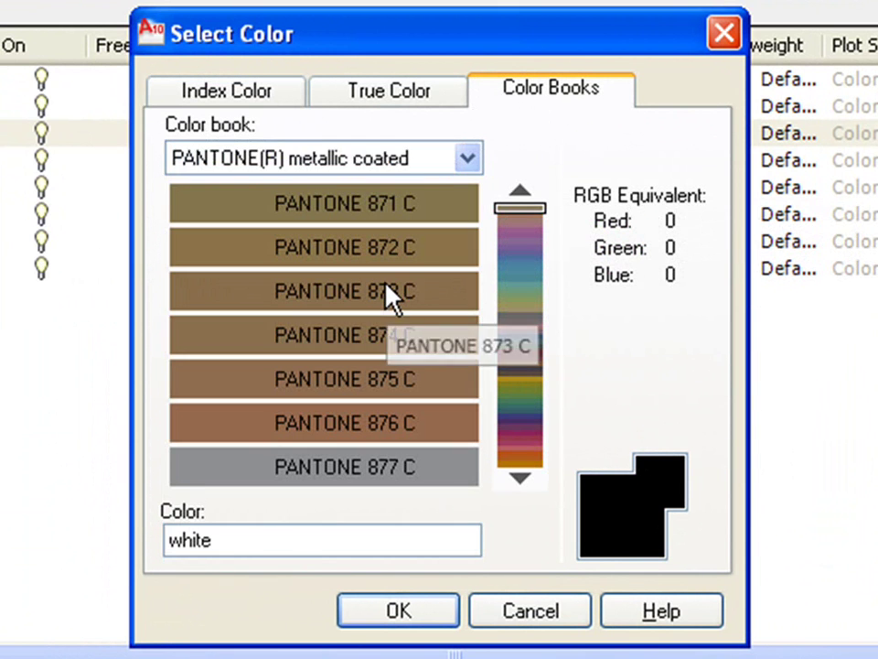
{"action": "left_click", "coordinate": [388, 294]}
{"action": "left_click", "coordinate": [371, 322]}
{"action": "left_click", "coordinate": [357, 381]}
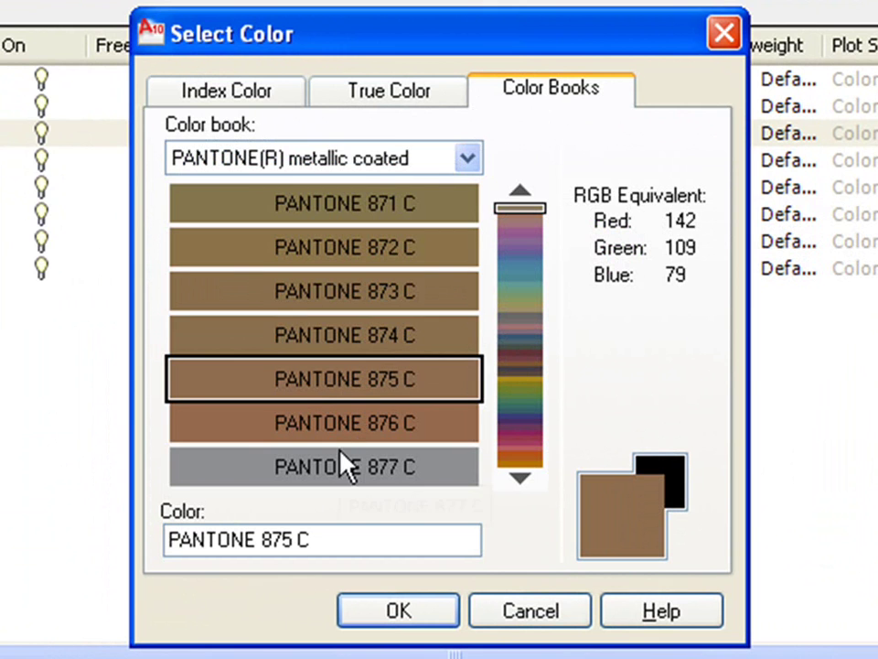
{"action": "left_click", "coordinate": [389, 107]}
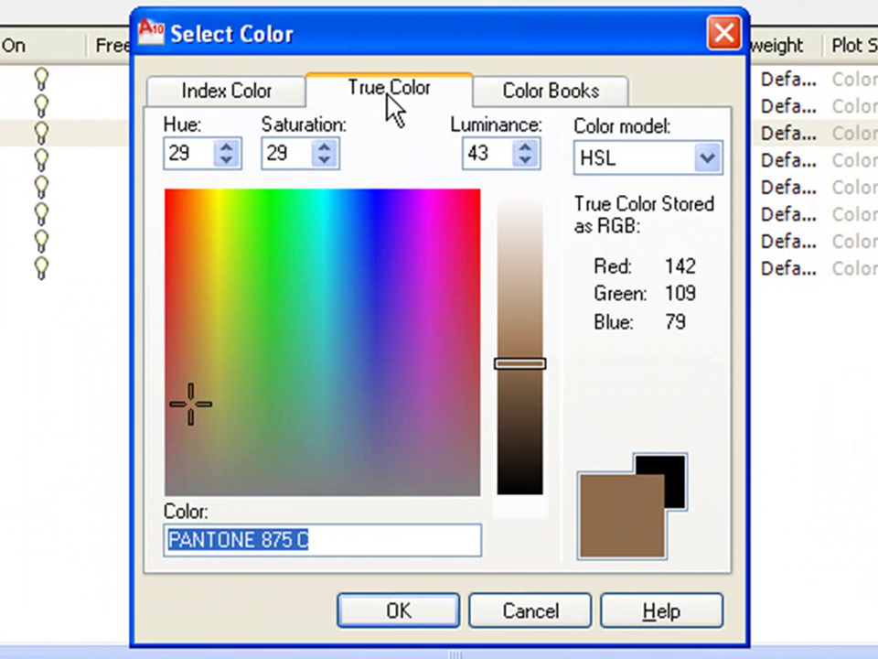
{"action": "left_click_drag", "start_coordinate": [187, 404], "coordinate": [290, 277]}
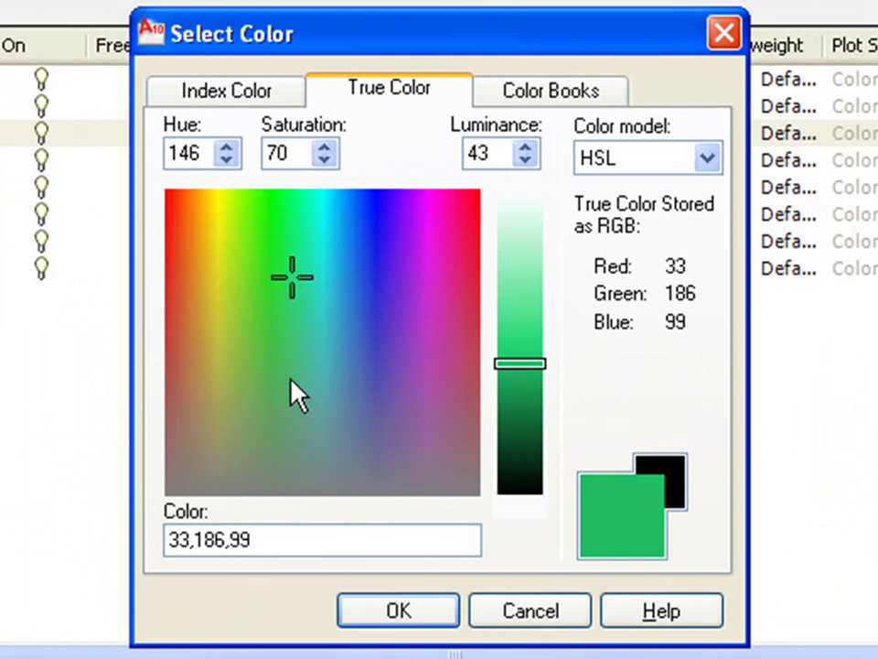
Step: Set the BORDER layer's color to magenta from the index colors
{"action": "left_click", "coordinate": [232, 88]}
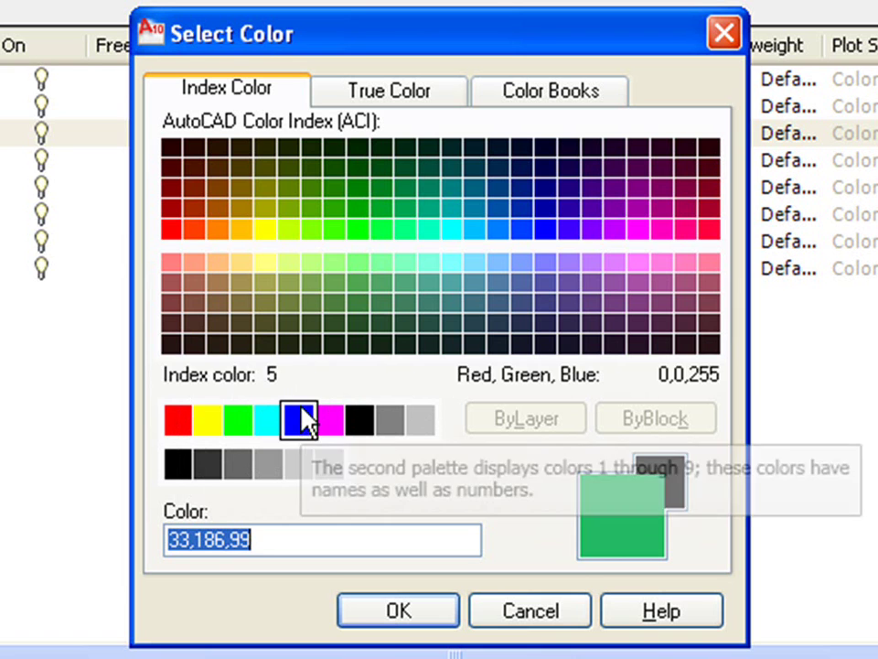
{"action": "left_click", "coordinate": [329, 419]}
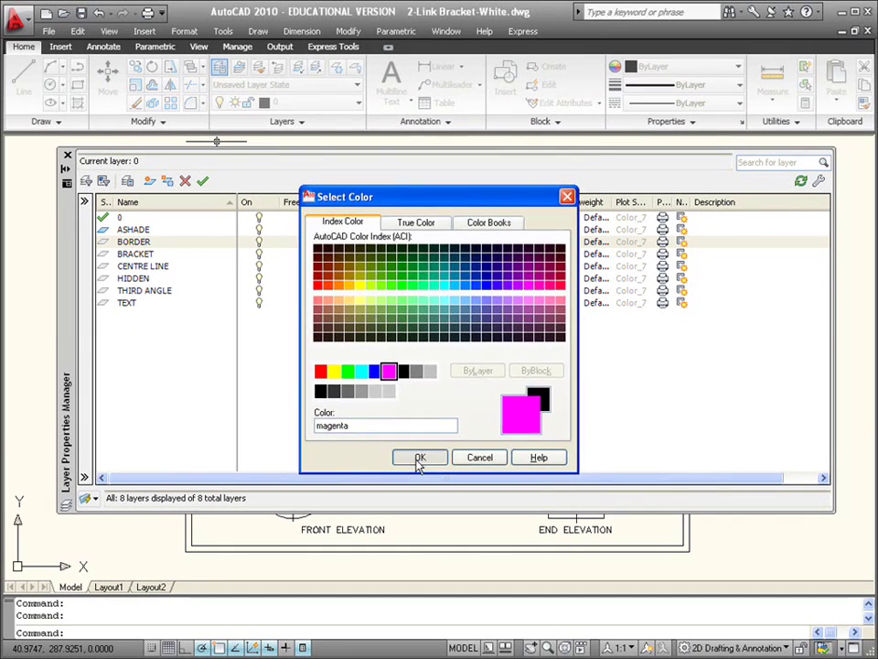
{"action": "left_click", "coordinate": [398, 610]}
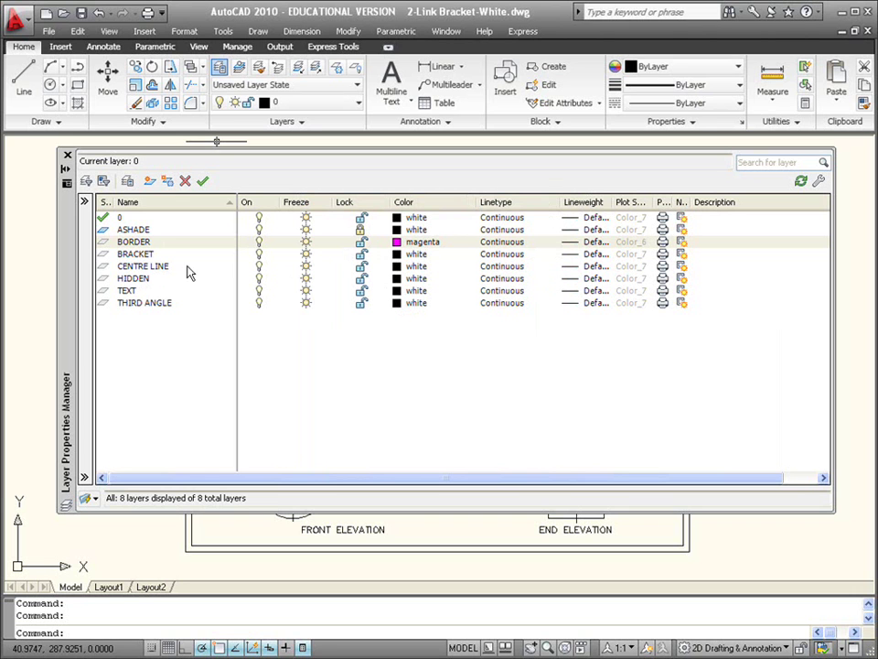
Step: Set the CENTRE LINE layer's color to red
{"action": "left_click", "coordinate": [420, 267]}
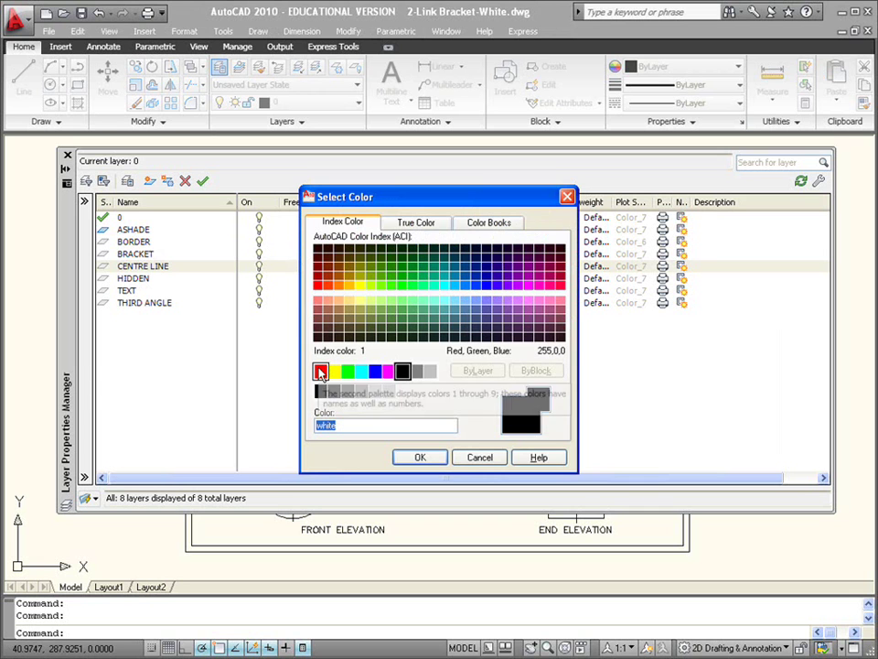
{"action": "left_click", "coordinate": [320, 370]}
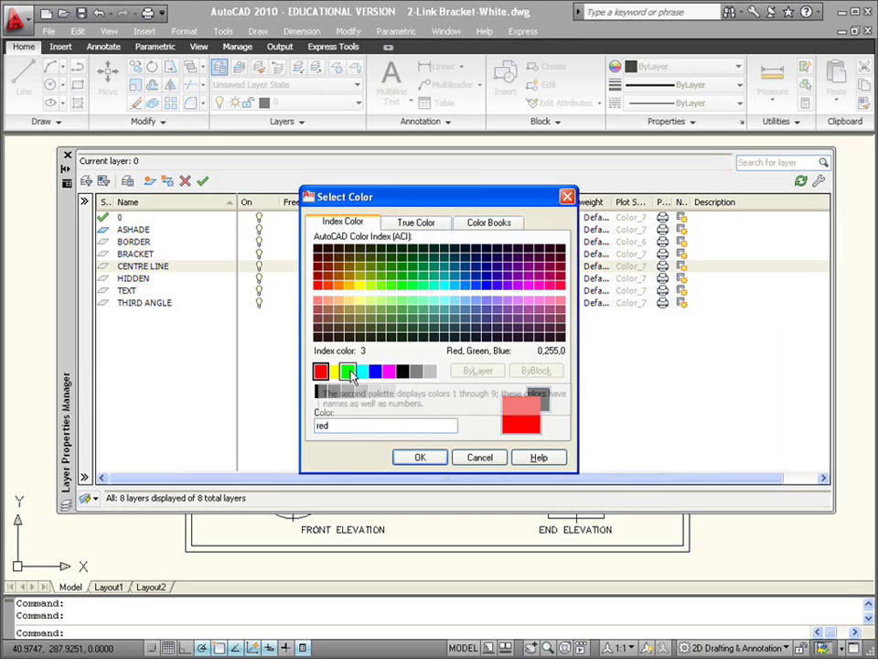
{"action": "left_click", "coordinate": [417, 458]}
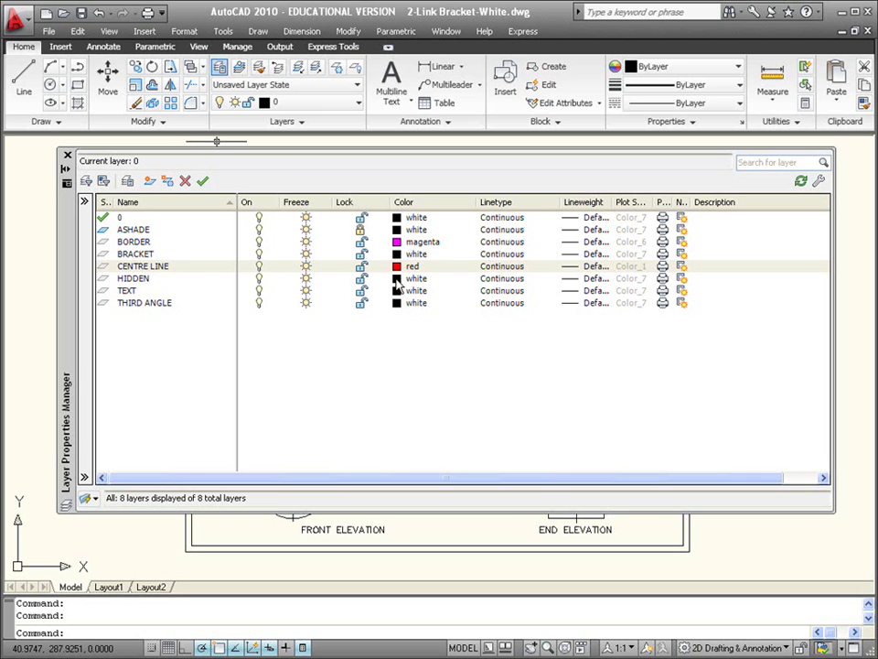
Step: Set the HIDDEN layer's color to green and the THIRD ANGLE layer's color to magenta from the index colors
{"action": "left_click", "coordinate": [397, 281]}
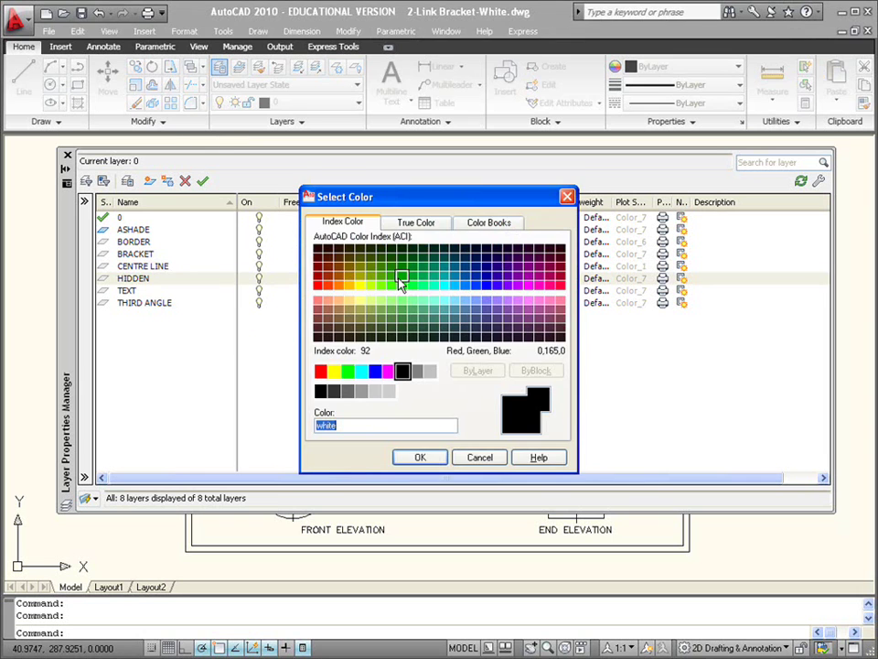
{"action": "left_click", "coordinate": [347, 371]}
{"action": "left_click", "coordinate": [419, 457]}
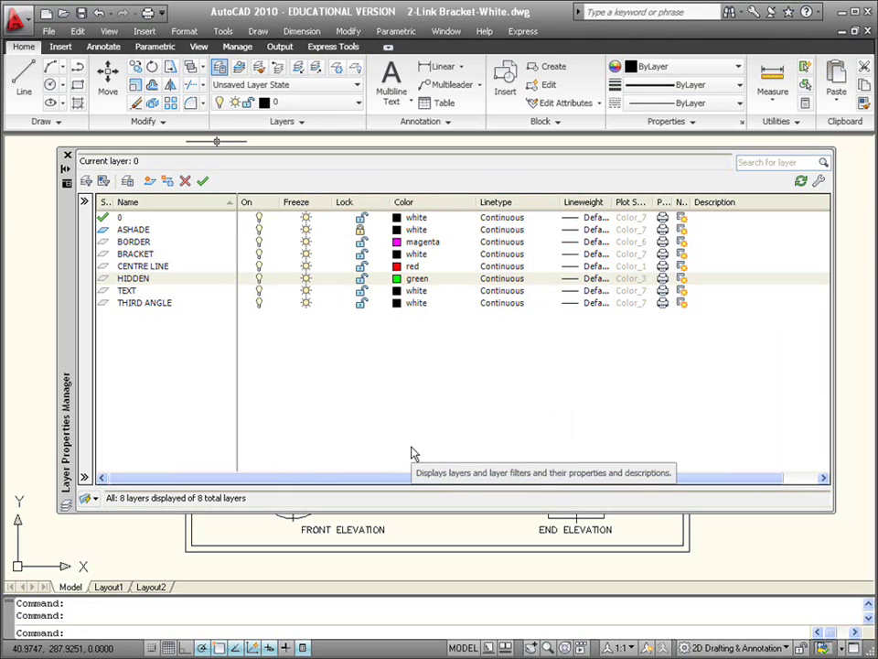
{"action": "left_click", "coordinate": [412, 303]}
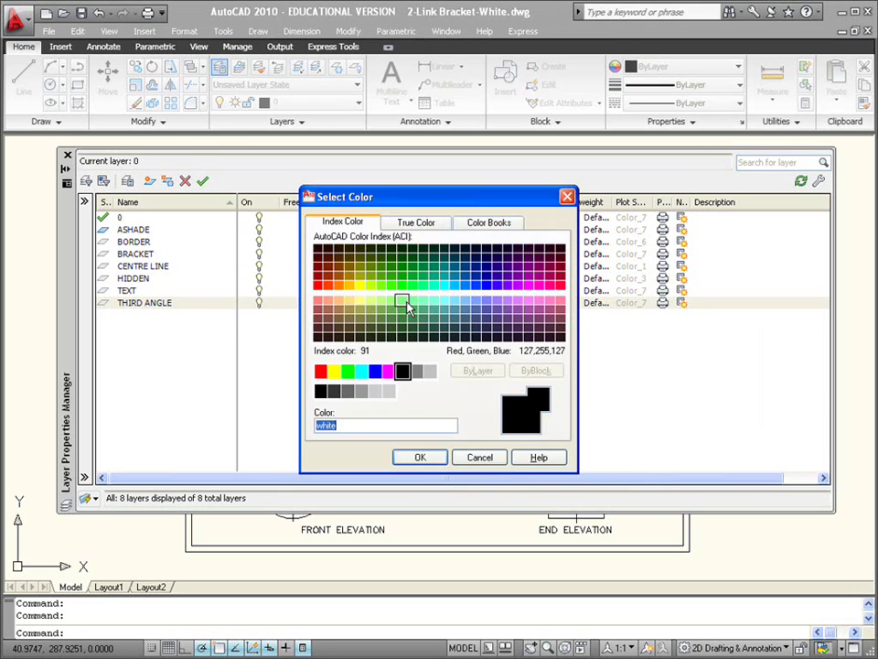
{"action": "left_click", "coordinate": [389, 371]}
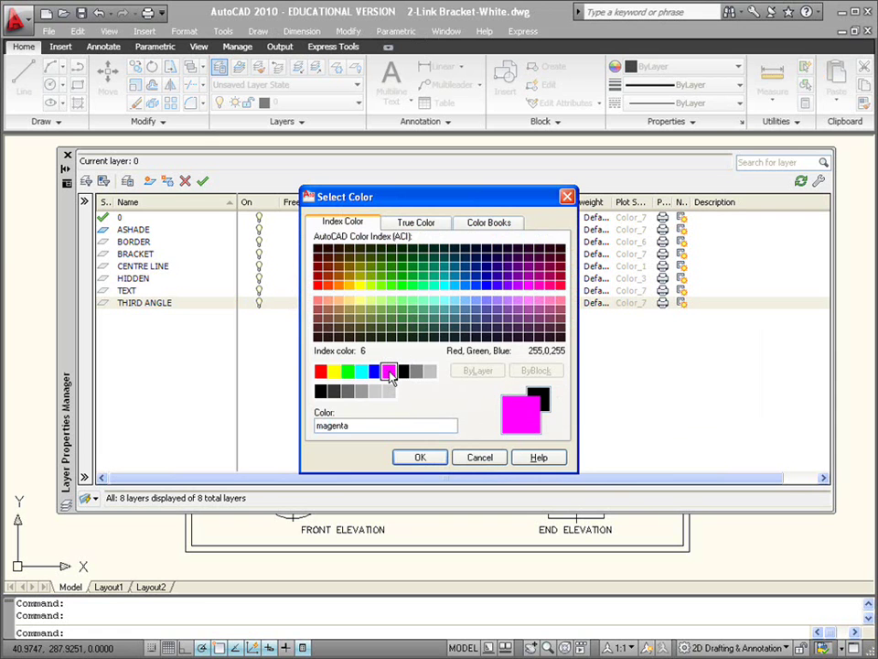
{"action": "left_click", "coordinate": [419, 457]}
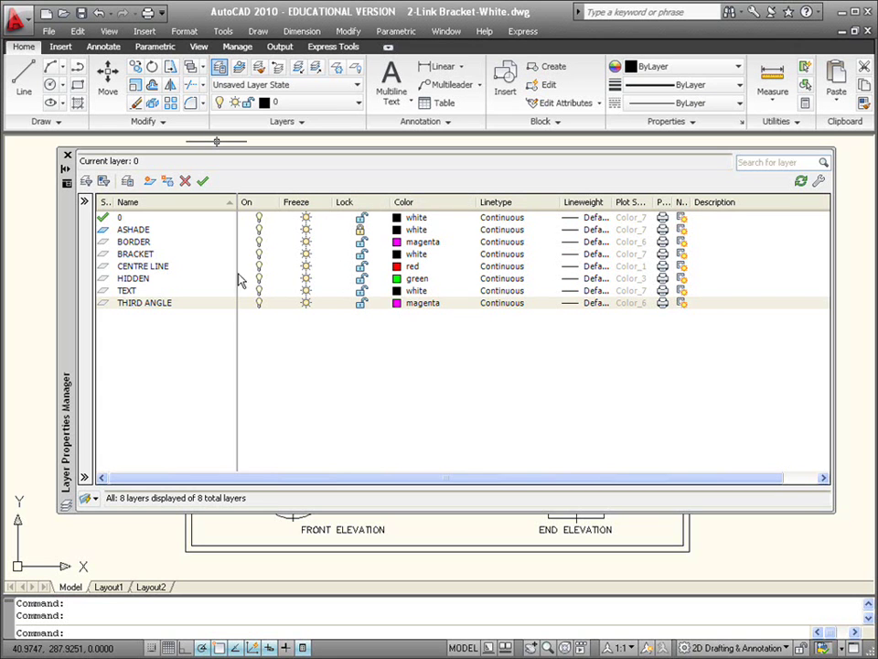
Step: Open the linetype selection for the CENTRE LINE layer and bring up the linetypes available in acadiso.lin
{"action": "left_click", "coordinate": [503, 267]}
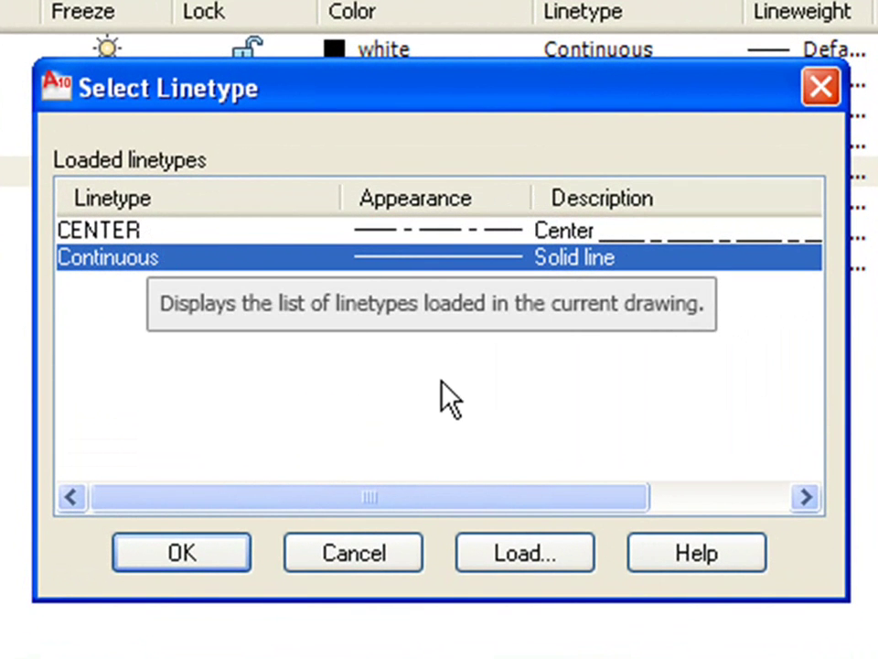
{"action": "left_click", "coordinate": [524, 553]}
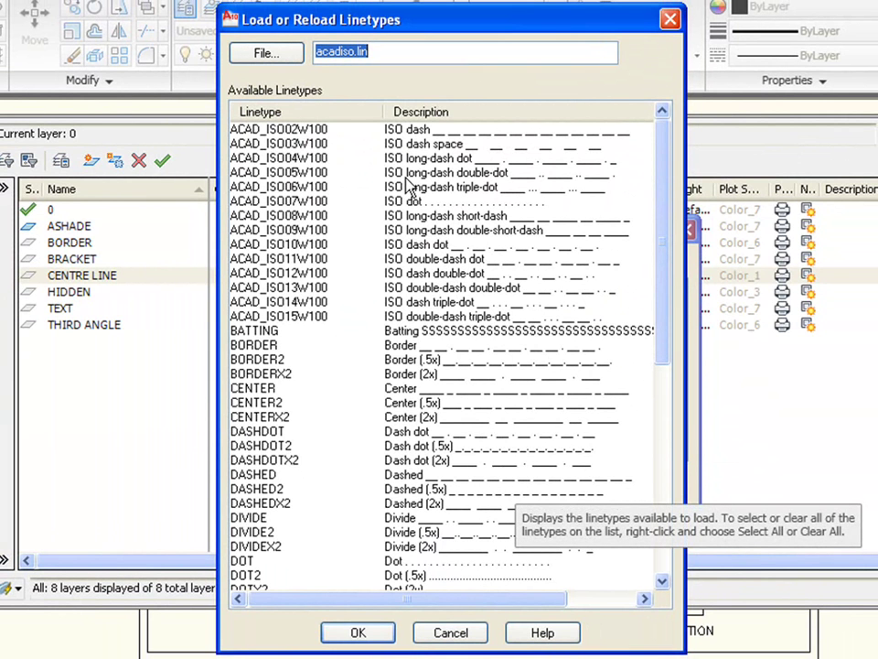
{"action": "mouse_move", "coordinate": [667, 239]}
{"action": "left_mouse_down"}
{"action": "mouse_move", "coordinate": [684, 336]}
{"action": "mouse_move", "coordinate": [672, 491]}
{"action": "mouse_move", "coordinate": [668, 219]}
{"action": "left_mouse_up"}
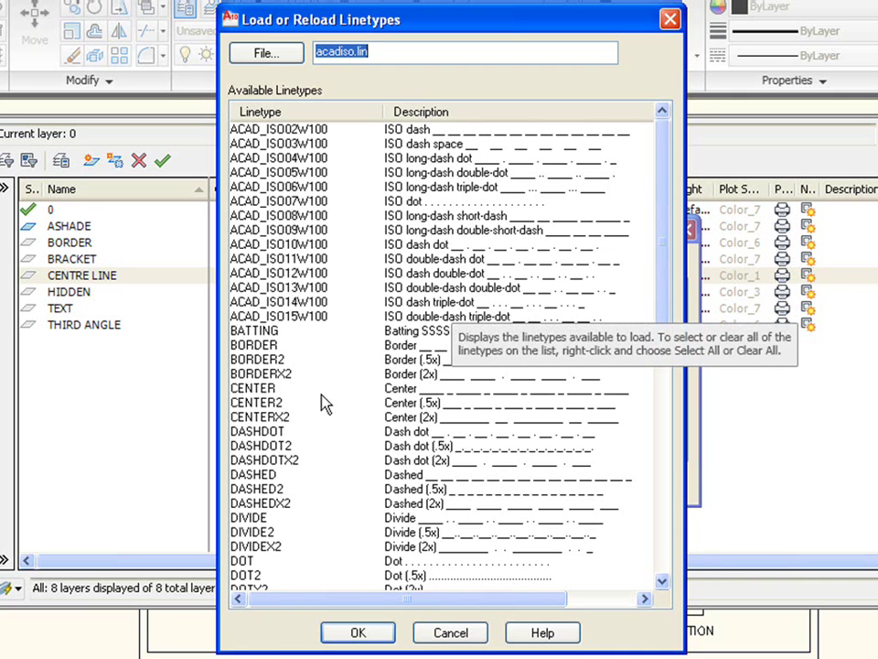
{"action": "left_click", "coordinate": [269, 392]}
{"action": "left_click", "coordinate": [261, 430], "text": "ctrl"}
{"action": "left_click", "coordinate": [274, 489], "text": "ctrl"}
{"action": "left_click", "coordinate": [274, 489], "text": "ctrl"}
{"action": "left_click", "coordinate": [261, 431], "text": "ctrl"}
{"action": "left_click", "coordinate": [254, 388], "text": "ctrl"}
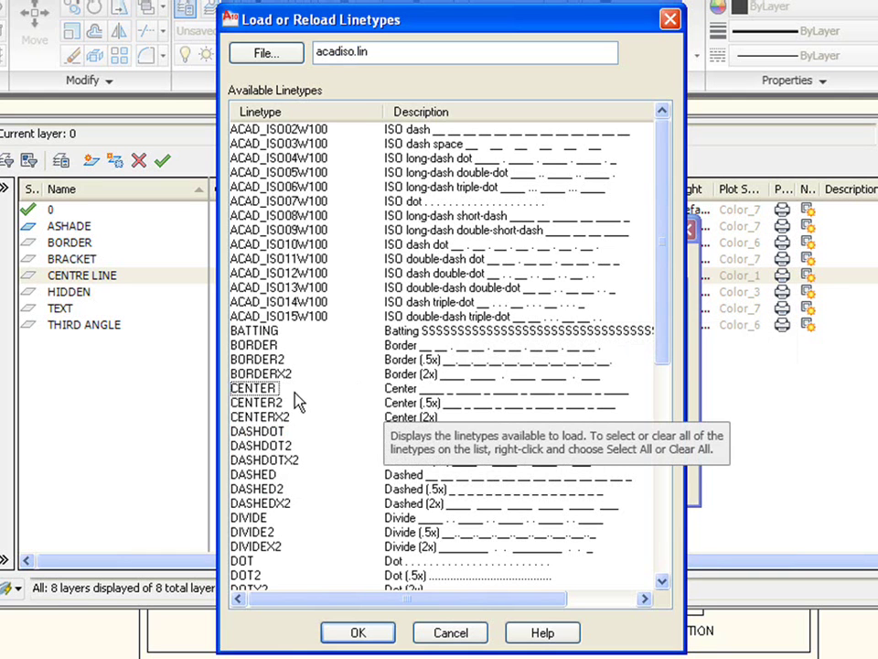
Step: Load the BORDER2, CENTER2 and HIDDEN2 linetypes into the drawing together
{"action": "left_click", "coordinate": [271, 362]}
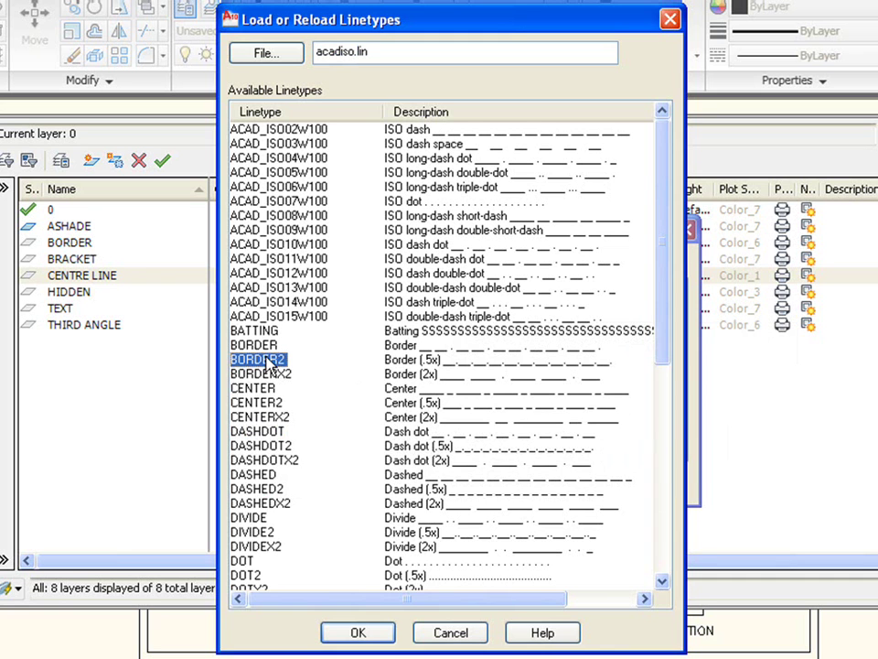
{"action": "left_click", "coordinate": [266, 403], "text": "ctrl"}
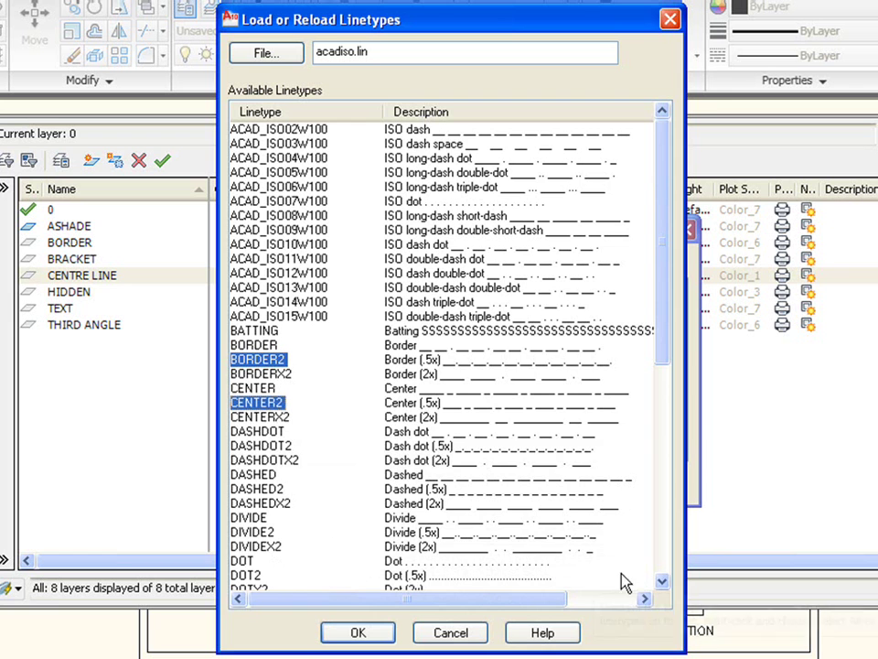
{"action": "left_click", "coordinate": [661, 580]}
{"action": "left_click", "coordinate": [661, 580]}
{"action": "left_click", "coordinate": [661, 580]}
{"action": "left_click", "coordinate": [662, 580]}
{"action": "left_click", "coordinate": [662, 580]}
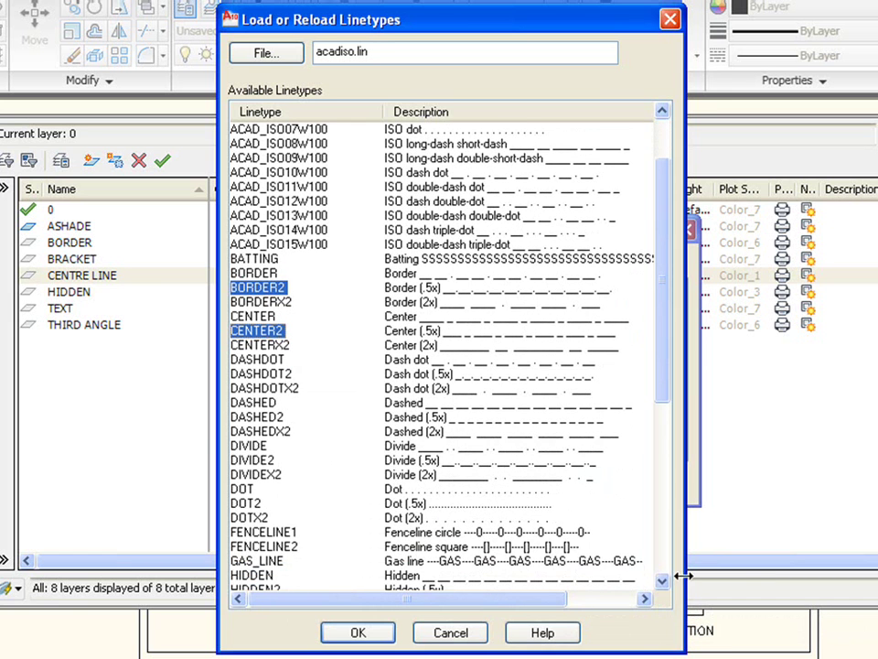
{"action": "left_click", "coordinate": [663, 581]}
{"action": "left_click", "coordinate": [269, 575], "text": "ctrl"}
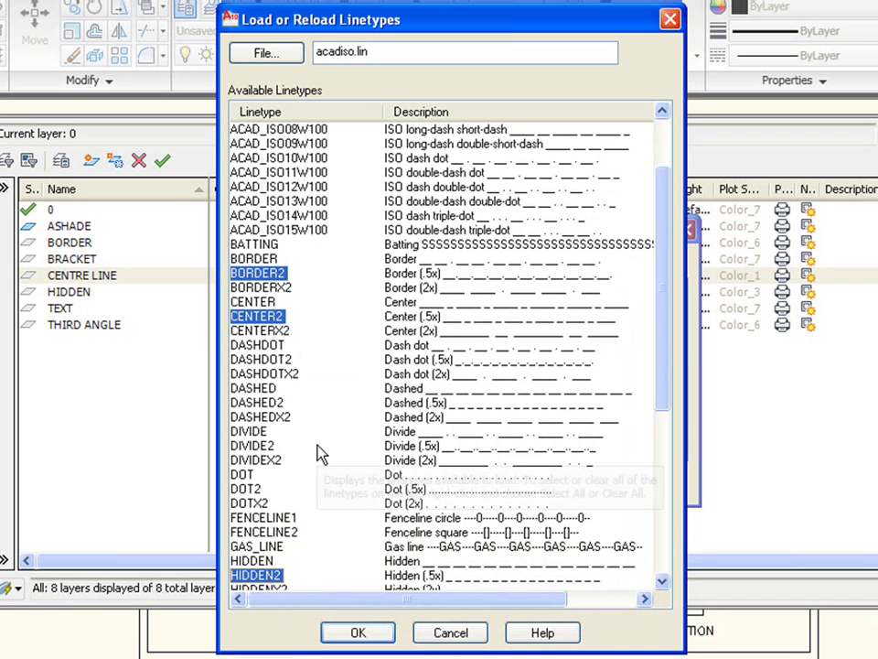
{"action": "left_click", "coordinate": [358, 632]}
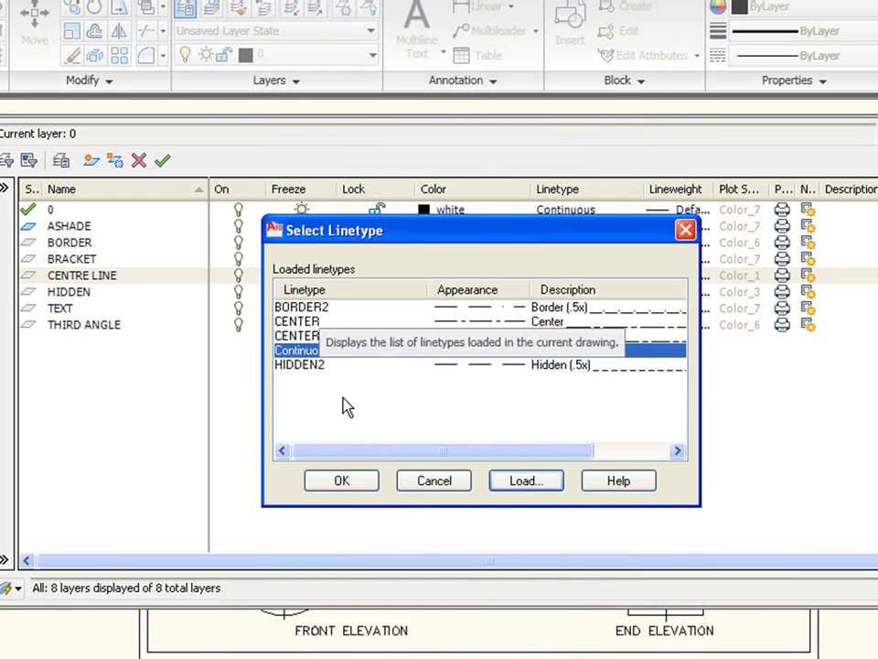
Step: Assign the CENTER2 linetype to the CENTRE LINE layer and the HIDDEN2 linetype to the HIDDEN layer
{"action": "left_click", "coordinate": [295, 336]}
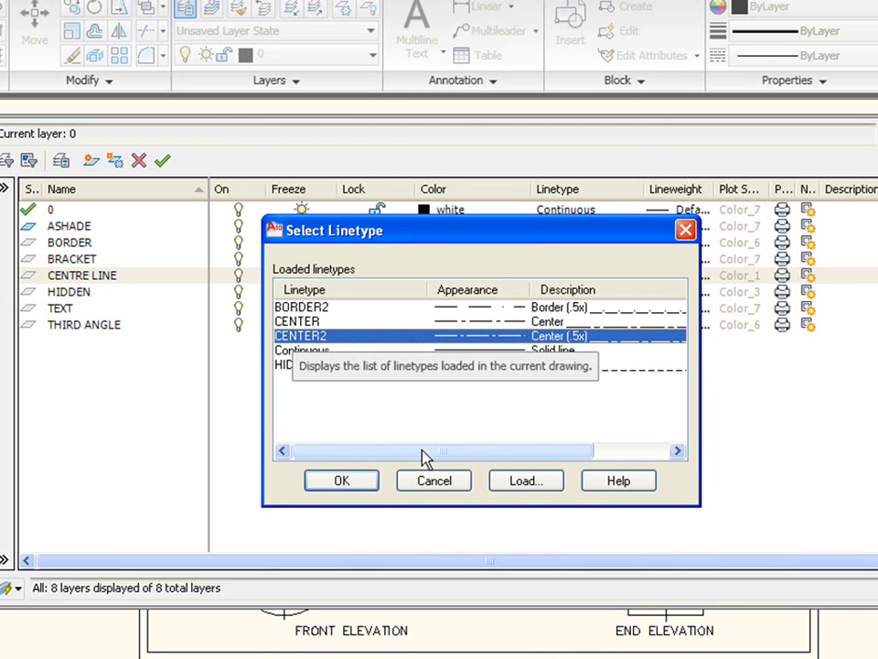
{"action": "left_click", "coordinate": [364, 486]}
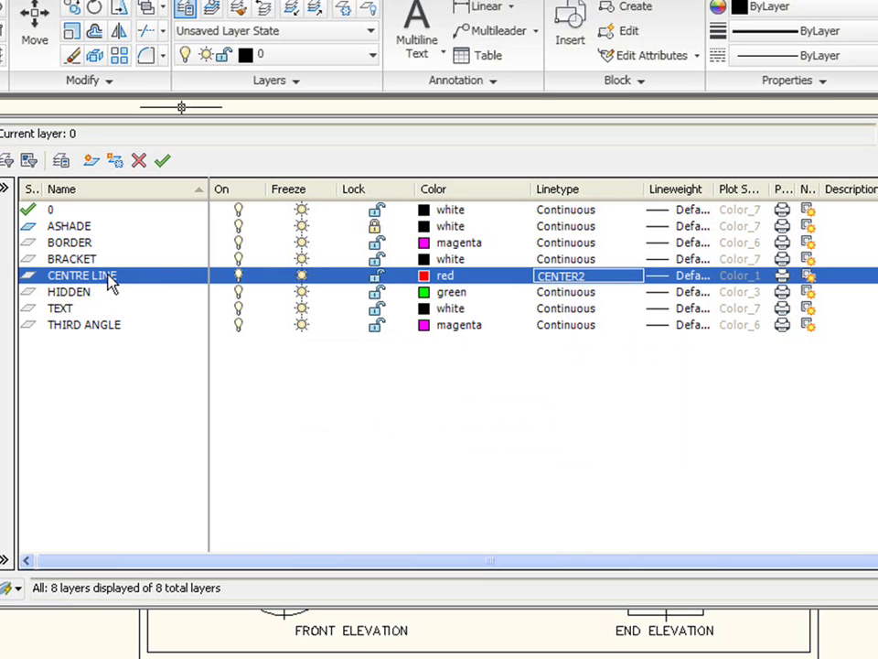
{"action": "left_click", "coordinate": [562, 291]}
{"action": "left_click", "coordinate": [562, 292]}
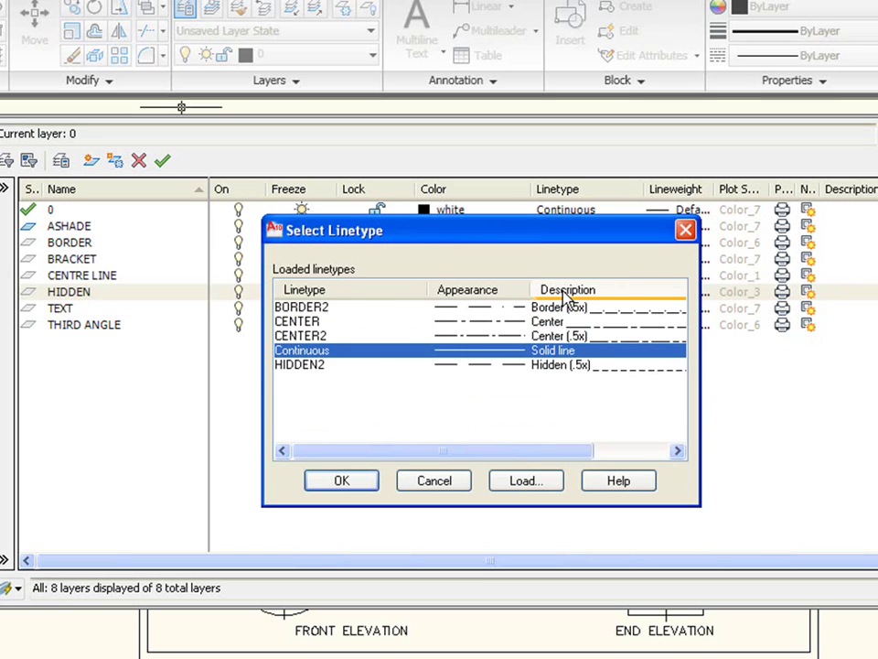
{"action": "left_click", "coordinate": [306, 367]}
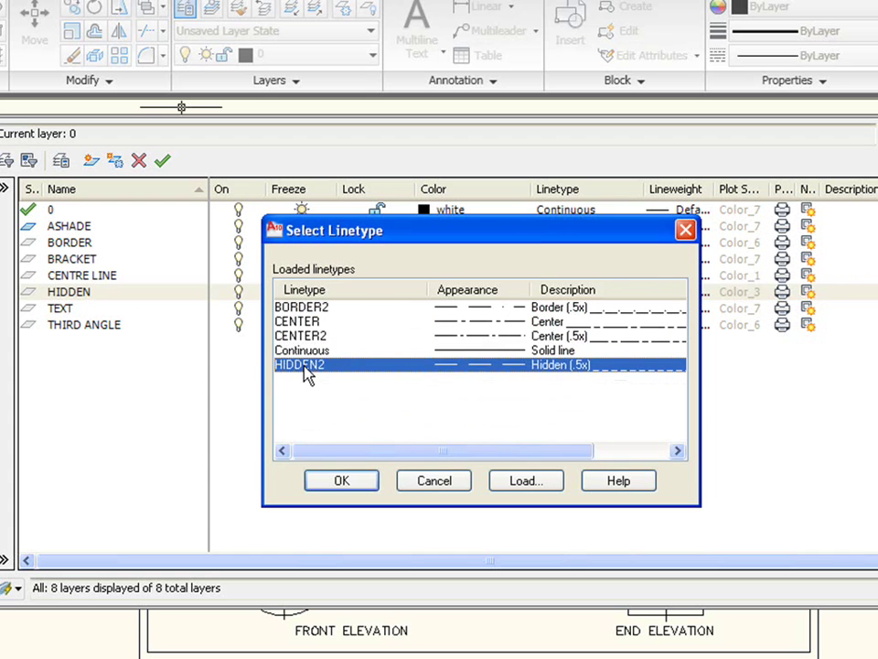
{"action": "left_click", "coordinate": [355, 489]}
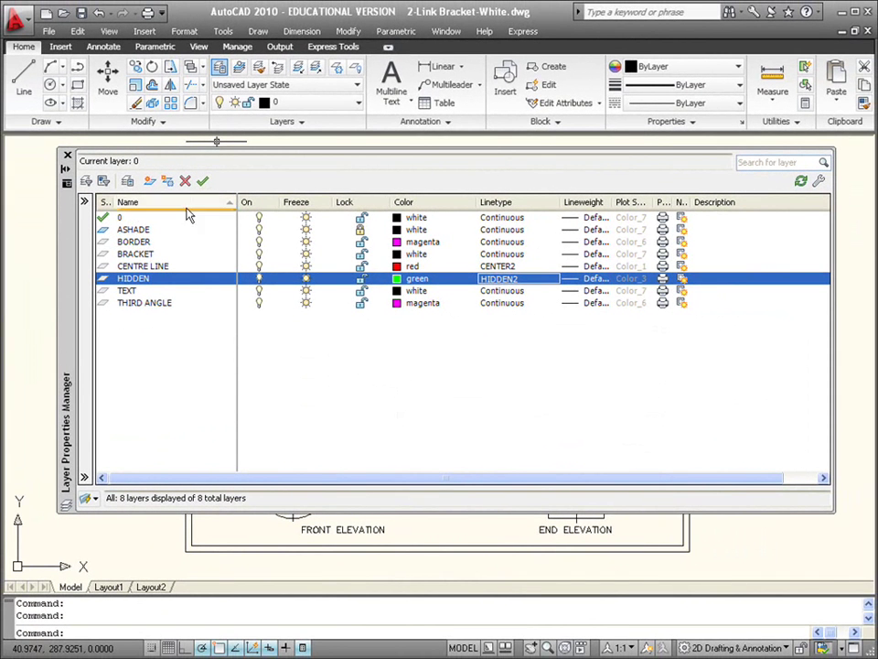
Step: Try making the CENTRE LINE layer current, followed by the HIDDEN layer
{"action": "left_click", "coordinate": [152, 266]}
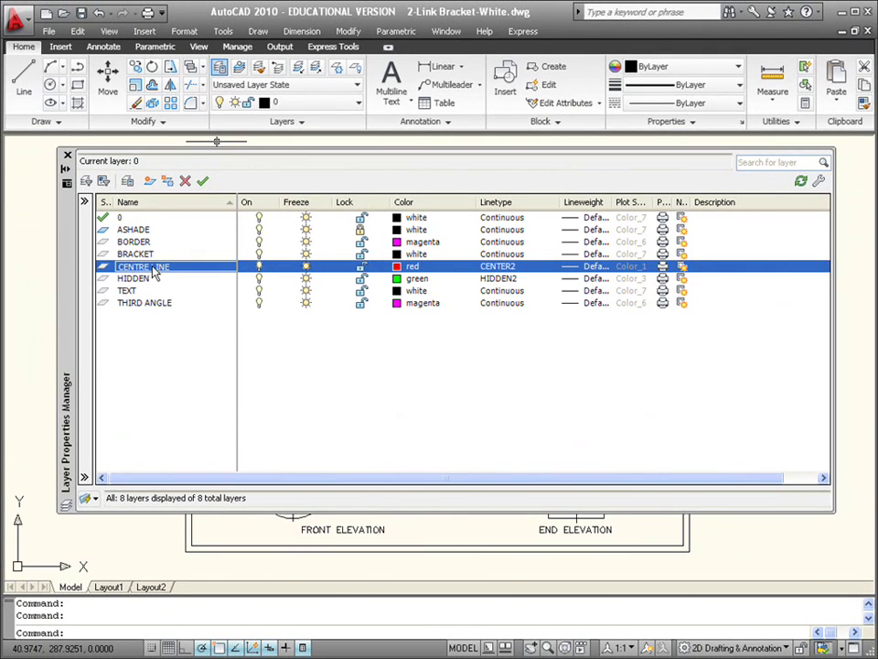
{"action": "left_click", "coordinate": [203, 182]}
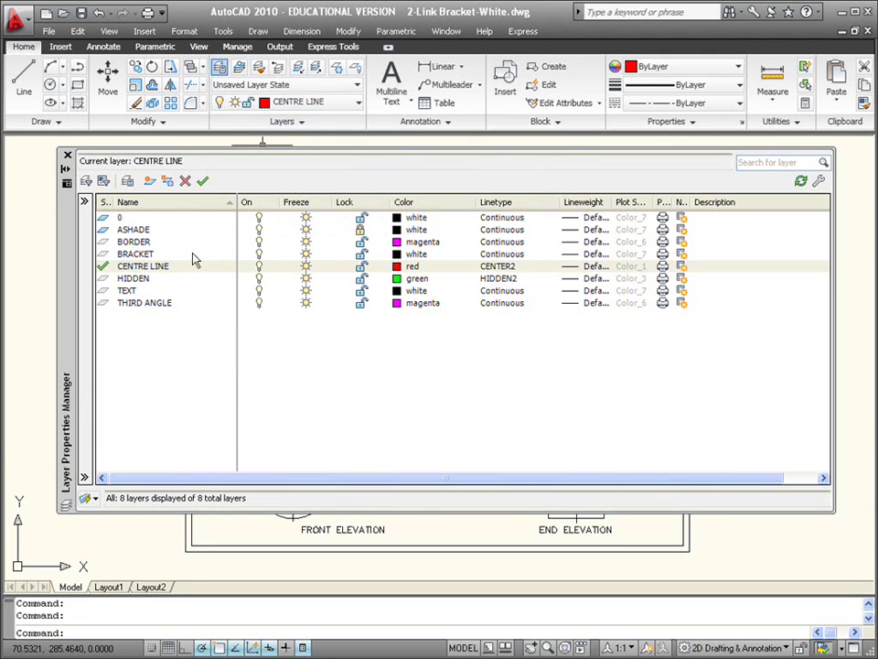
{"action": "left_click", "coordinate": [117, 279]}
{"action": "left_click", "coordinate": [203, 181]}
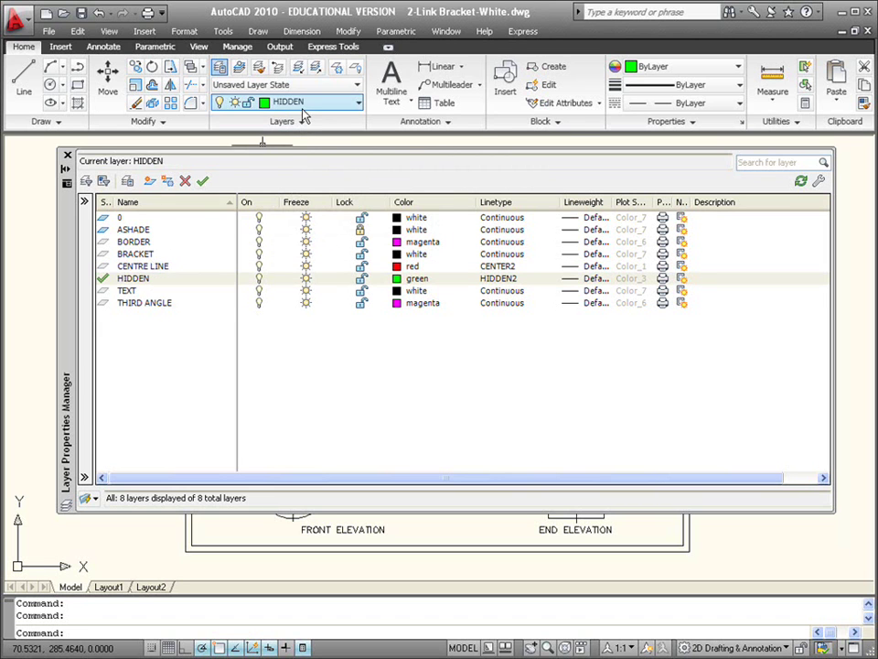
Step: Make CENTRE LINE the current layer and close the Layer Properties Manager
{"action": "left_click", "coordinate": [108, 267]}
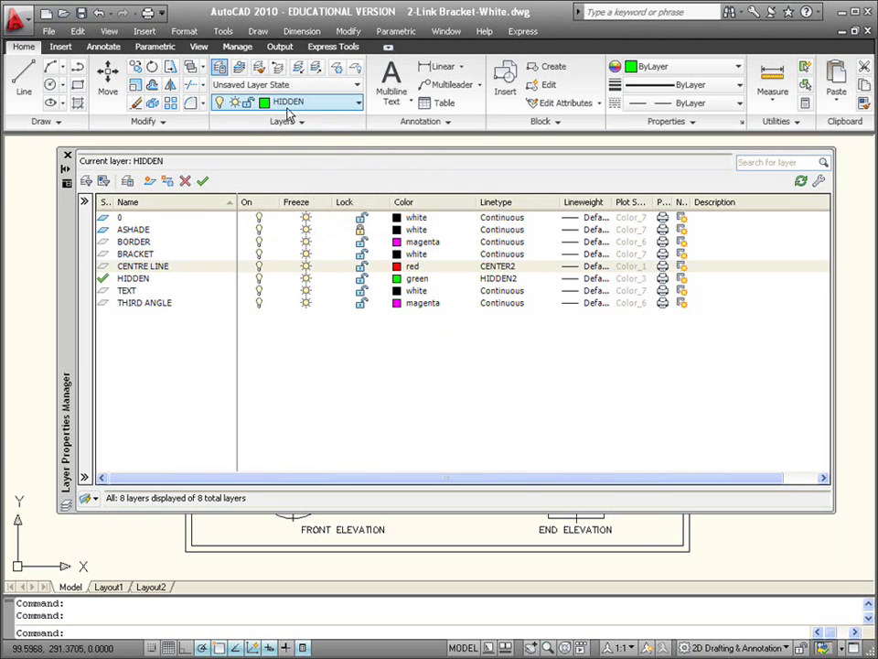
{"action": "left_click", "coordinate": [205, 181]}
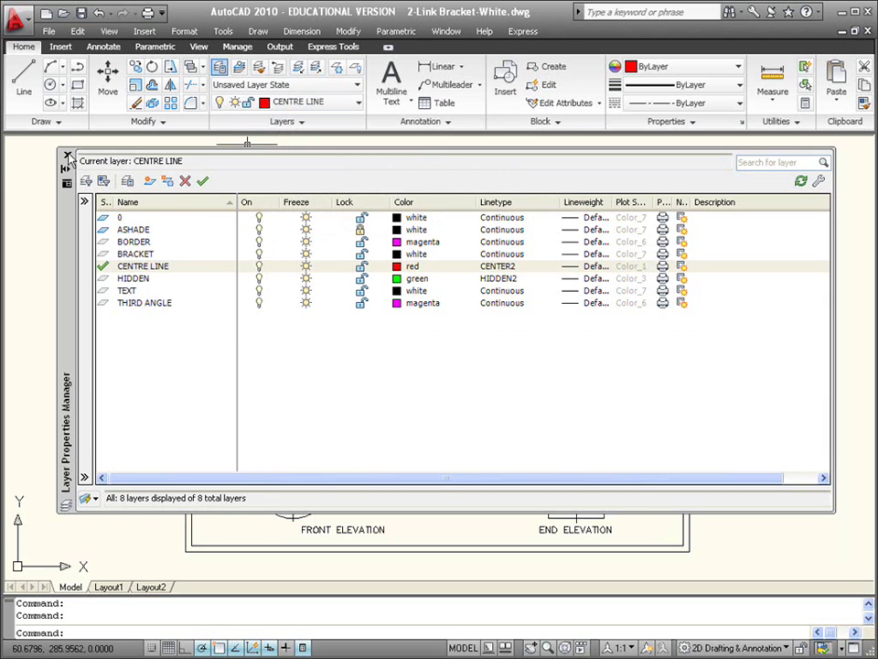
{"action": "left_click", "coordinate": [67, 157]}
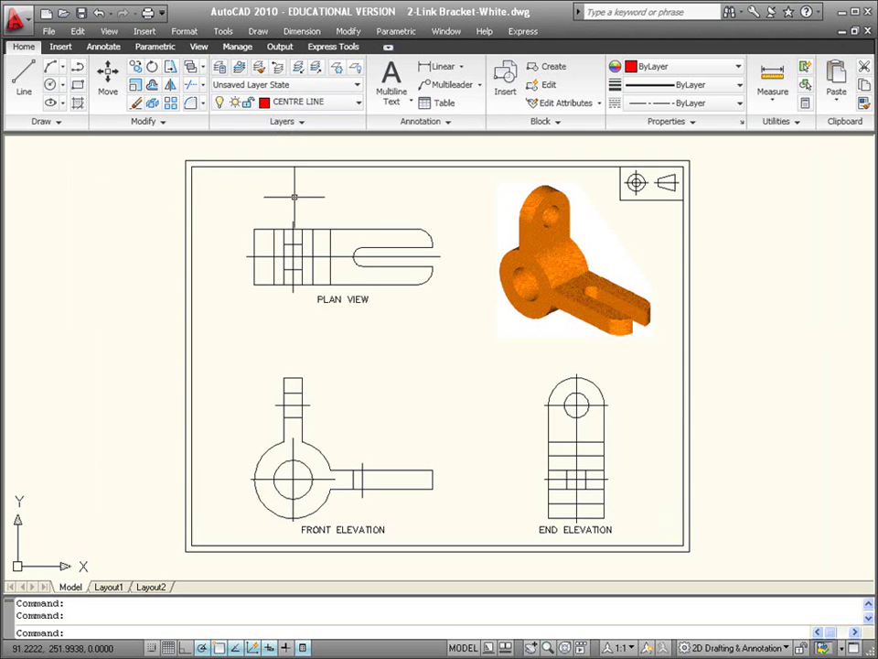
Step: Draw a long horizontal test line on the CENTRE LINE layer in the empty space above the drawing border
{"action": "middle_click_drag", "start_coordinate": [324, 251], "coordinate": [288, 293]}
{"action": "scroll", "coordinate": [329, 229], "scroll_direction": "up", "scroll_amount": 2}
{"action": "mouse_move", "coordinate": [331, 225]}
{"action": "middle_mouse_down"}
{"action": "mouse_move", "coordinate": [343, 233]}
{"action": "mouse_move", "coordinate": [290, 228]}
{"action": "middle_mouse_up"}
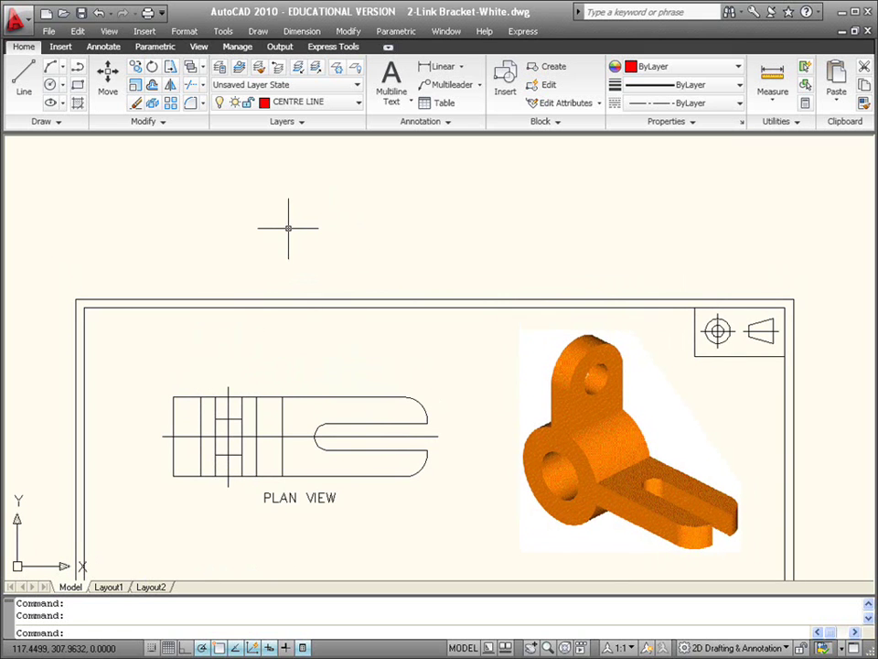
{"action": "type", "text": "L"}
{"action": "key", "text": "Return"}
{"action": "left_click", "coordinate": [145, 245]}
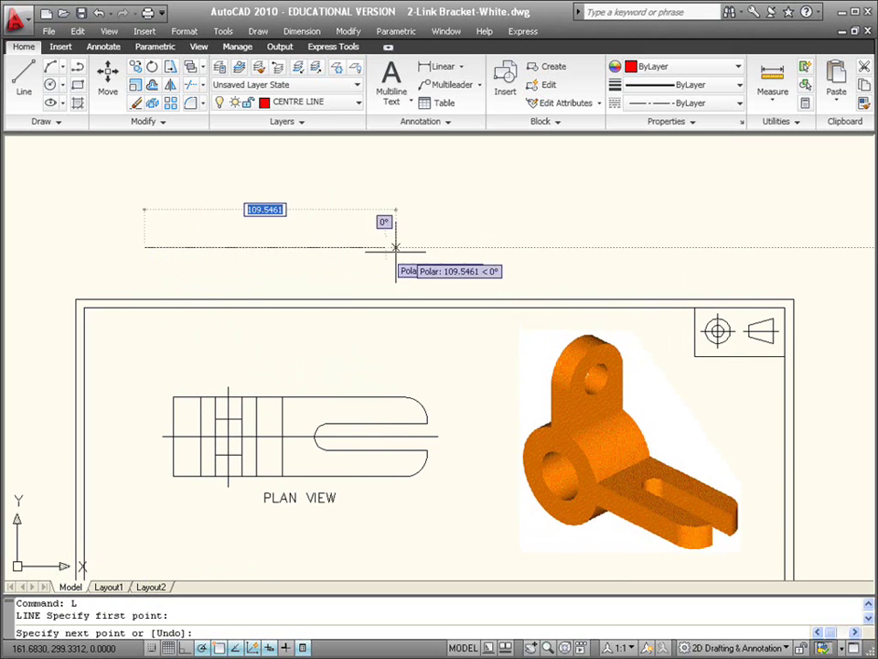
{"action": "left_click", "coordinate": [653, 245]}
{"action": "key", "text": "Return"}
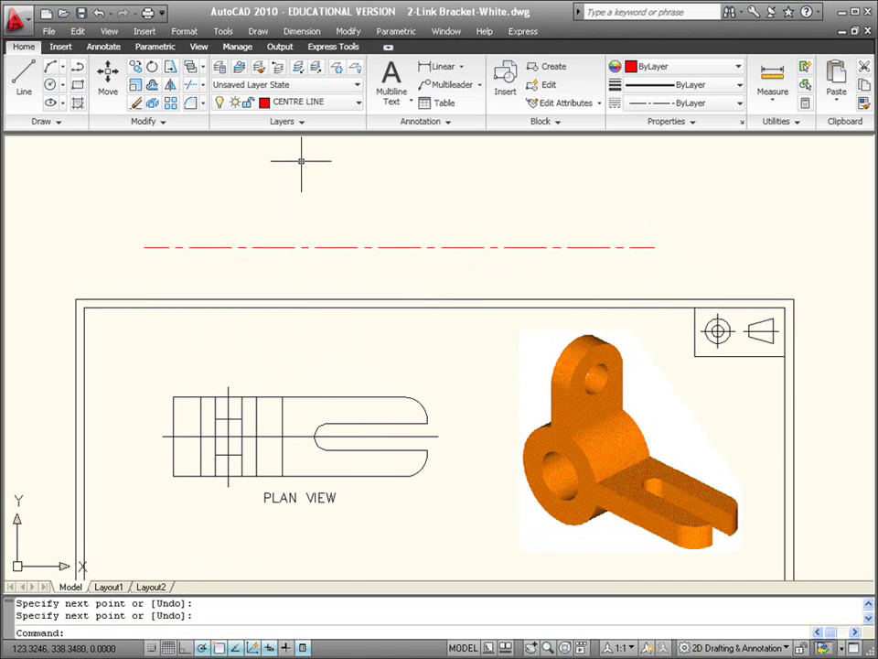
Step: Make HIDDEN the current layer and draw a long horizontal line just above the red centre line
{"action": "left_click", "coordinate": [349, 109]}
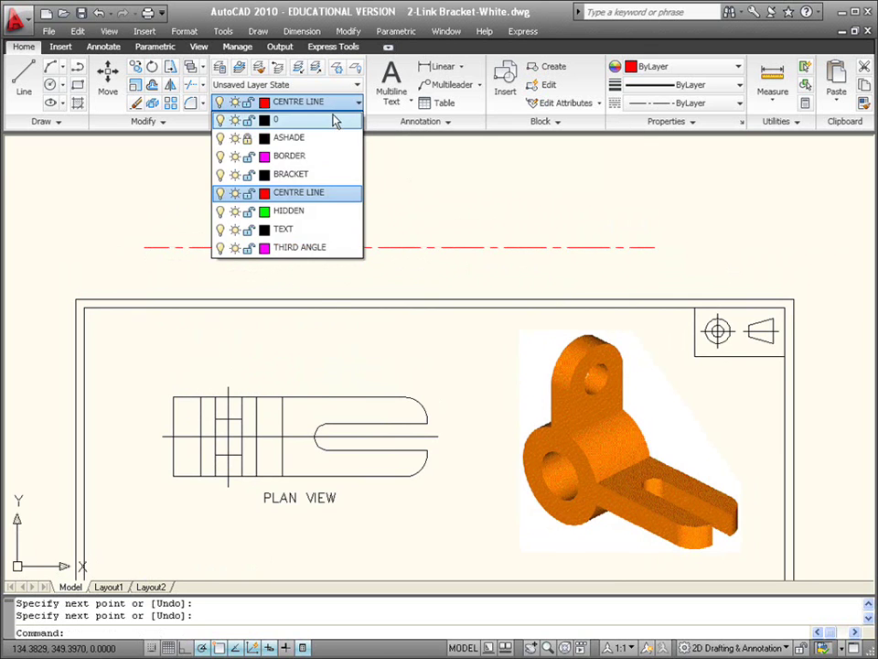
{"action": "left_click", "coordinate": [308, 212]}
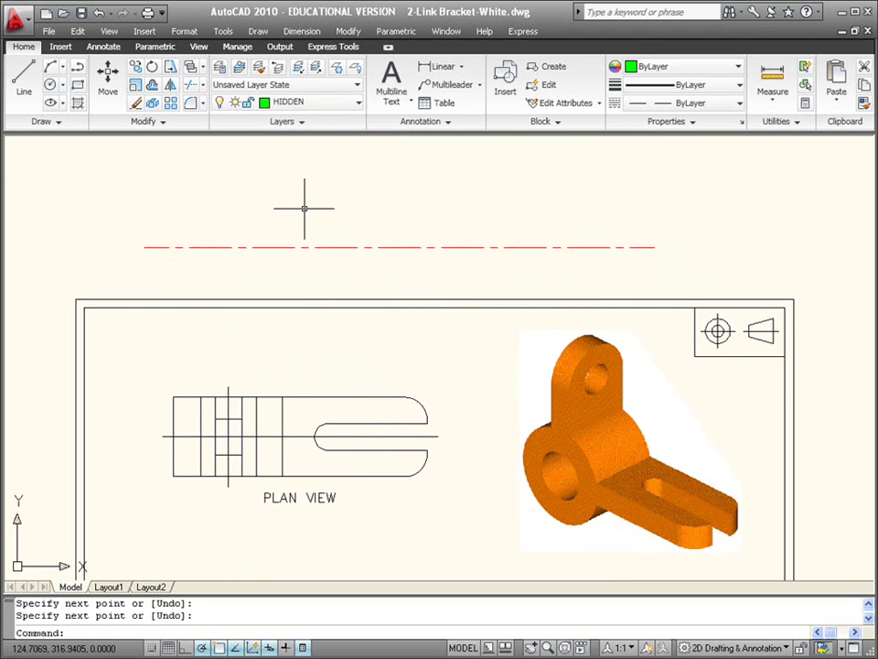
{"action": "type", "text": "L"}
{"action": "key", "text": "Return"}
{"action": "left_click", "coordinate": [157, 209]}
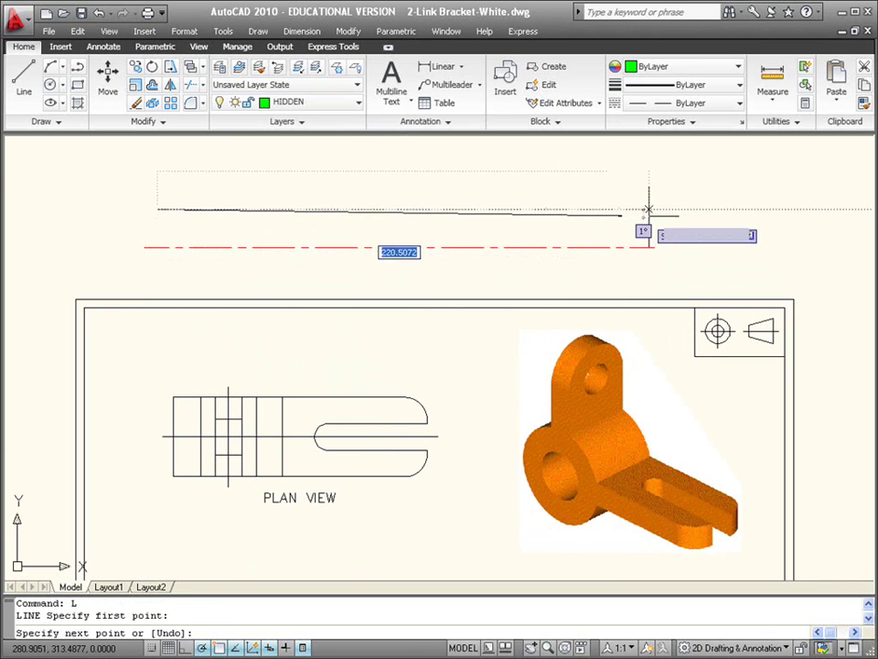
{"action": "left_click", "coordinate": [690, 209]}
{"action": "key", "text": "Return"}
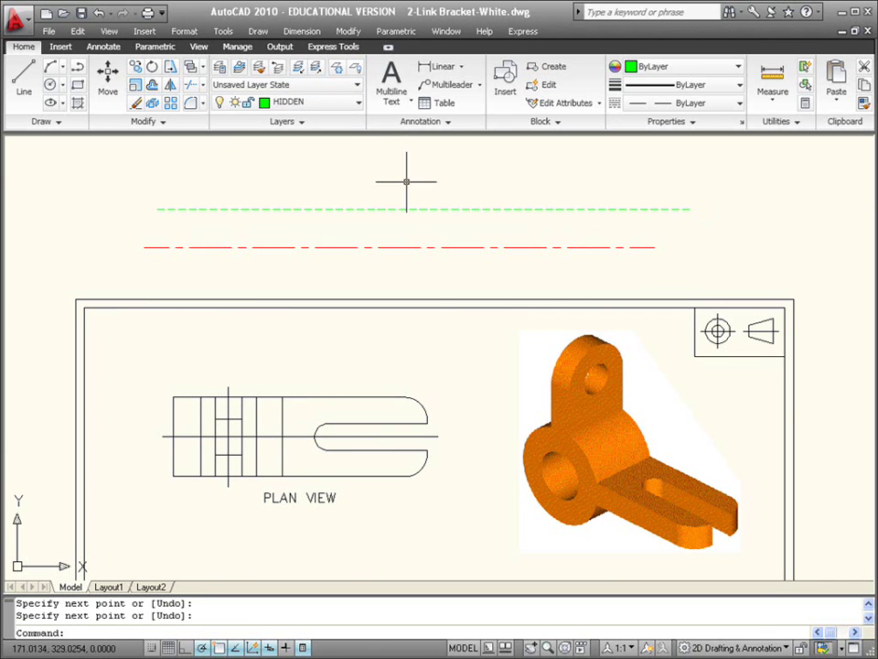
Step: Make layer 0 current and draw a shorter horizontal line just above the green hidden line
{"action": "left_click", "coordinate": [347, 103]}
{"action": "left_click", "coordinate": [326, 124]}
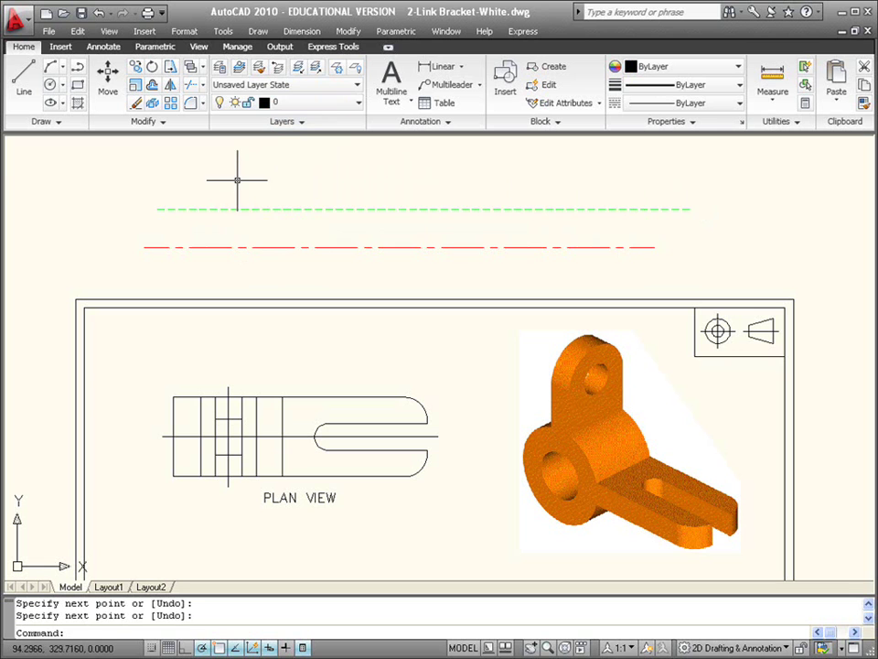
{"action": "type", "text": "L"}
{"action": "key", "text": "Return"}
{"action": "left_click", "coordinate": [177, 182]}
{"action": "left_click", "coordinate": [516, 180]}
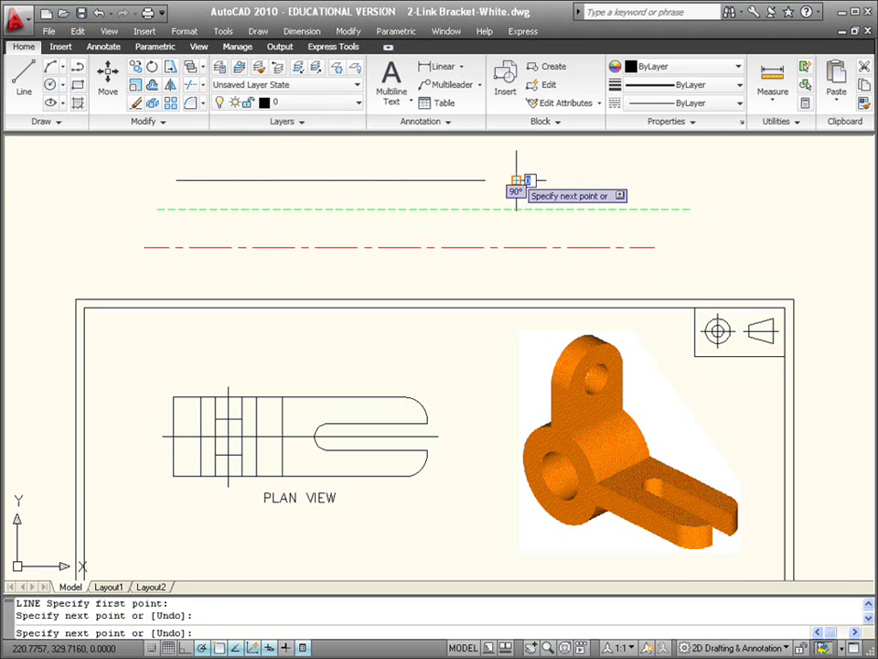
{"action": "key", "text": "Return"}
Step: Make CENTRE LINE the current layer and draw a vertical line crossing the three horizontal test lines above the drawing border
{"action": "left_click", "coordinate": [333, 106]}
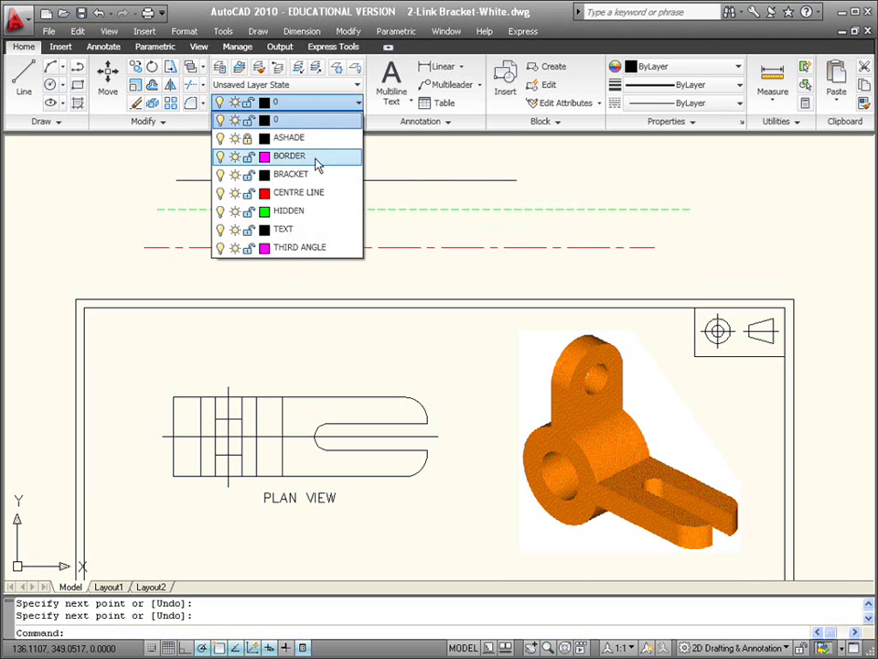
{"action": "left_click", "coordinate": [302, 192]}
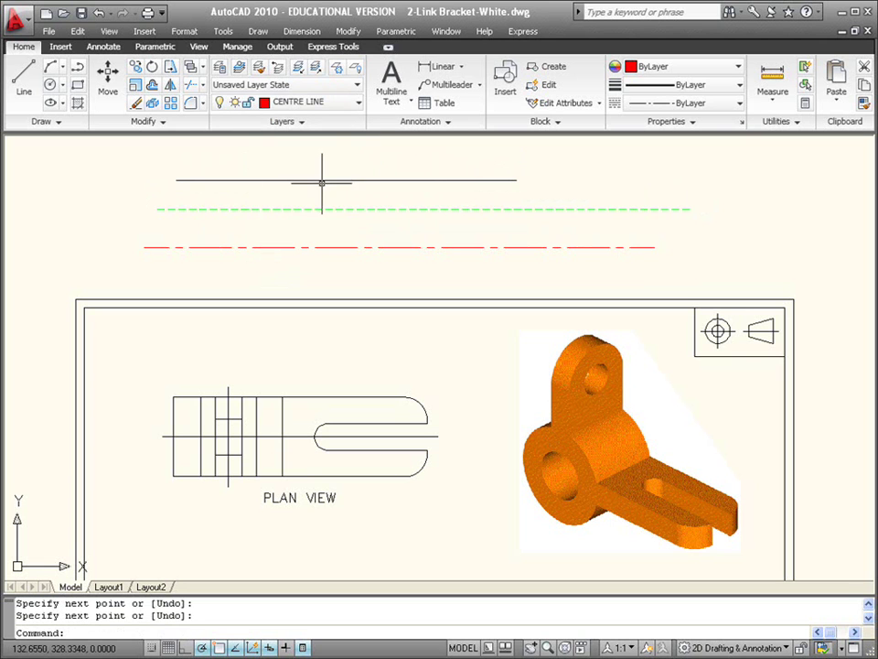
{"action": "type", "text": "L"}
{"action": "key", "text": "Return"}
{"action": "left_click", "coordinate": [341, 161]}
{"action": "left_click", "coordinate": [341, 271]}
{"action": "key", "text": "Return"}
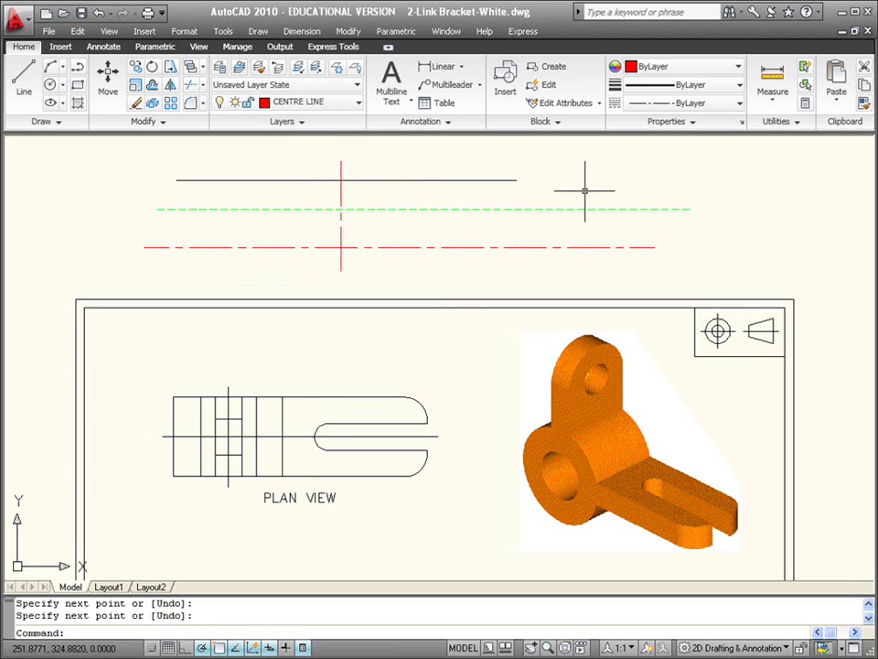
Step: Erase all four test lines above the drawing border with a single crossing selection
{"action": "left_click", "coordinate": [510, 161]}
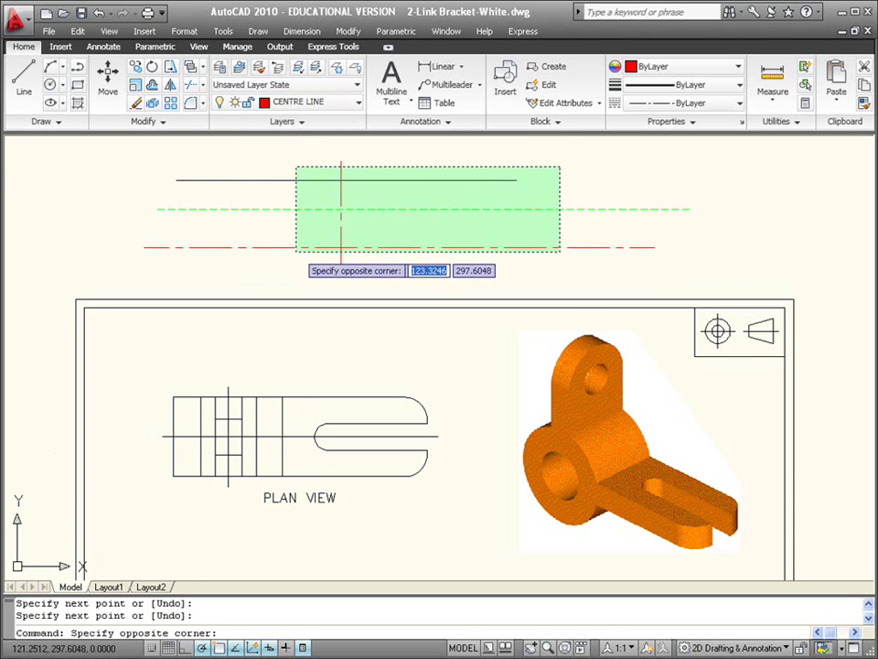
{"action": "left_click", "coordinate": [287, 249]}
{"action": "key", "text": "Delete"}
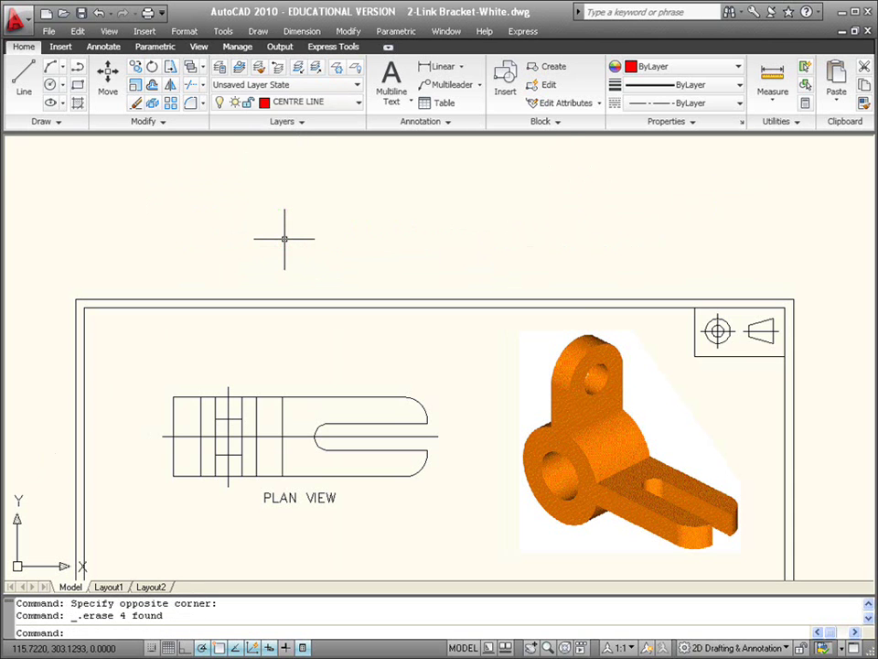
Step: Make layer 0 the current layer with the whole link bracket drawing in view
{"action": "scroll", "coordinate": [339, 210], "scroll_direction": "down", "scroll_amount": 1}
{"action": "middle_click", "coordinate": [340, 213]}
{"action": "middle_click", "coordinate": [341, 213]}
{"action": "scroll", "coordinate": [354, 247], "scroll_direction": "down", "scroll_amount": 4}
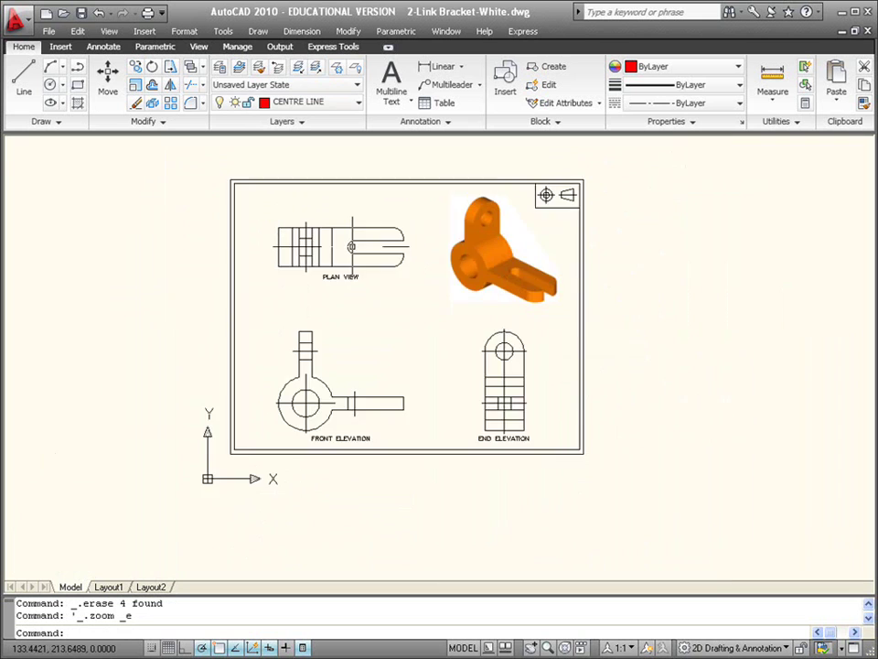
{"action": "scroll", "coordinate": [354, 244], "scroll_direction": "up", "scroll_amount": 3}
{"action": "middle_click_drag", "start_coordinate": [348, 235], "coordinate": [344, 246]}
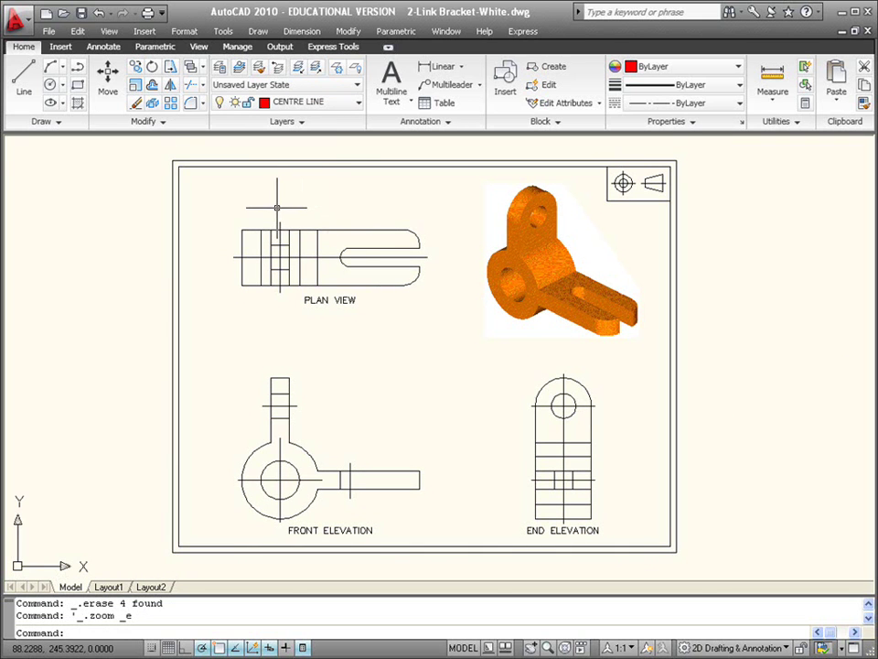
{"action": "left_click", "coordinate": [357, 102]}
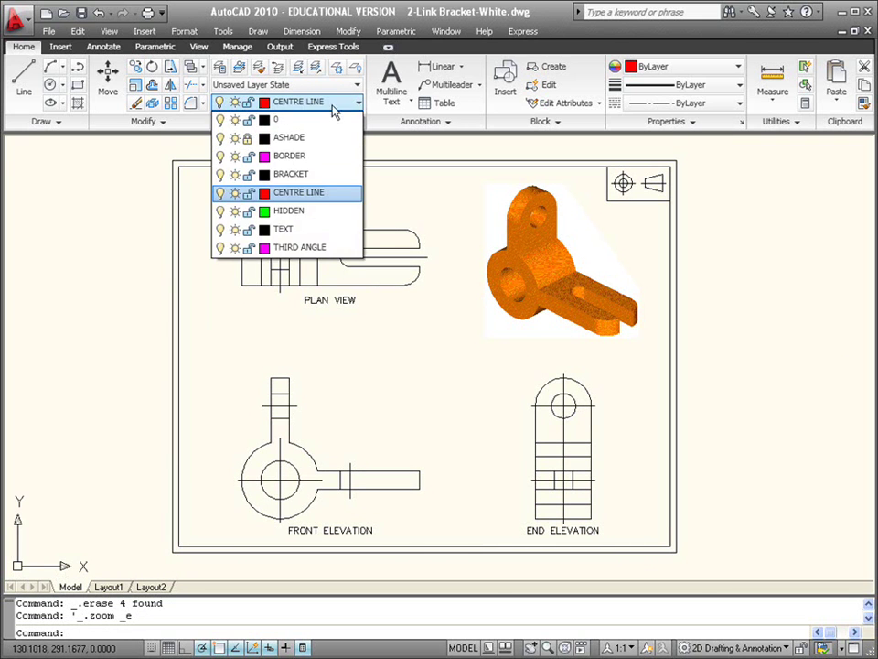
{"action": "left_click", "coordinate": [311, 122]}
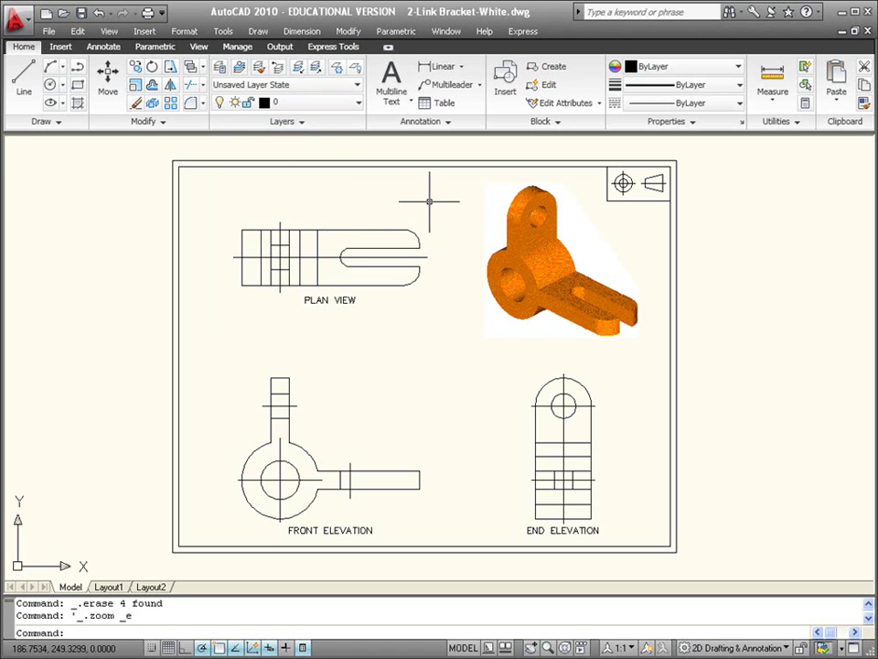